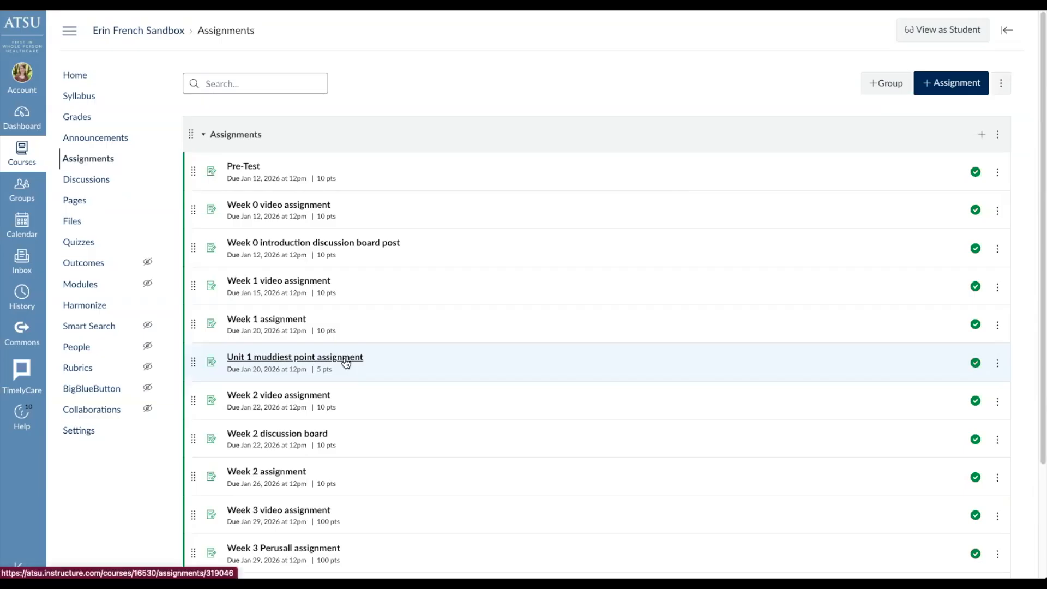
# - Open the Unit 1 muddiest point assignment for editing, with grades displayed as Points and the submission type set to Online
pyautogui.click(346, 360)
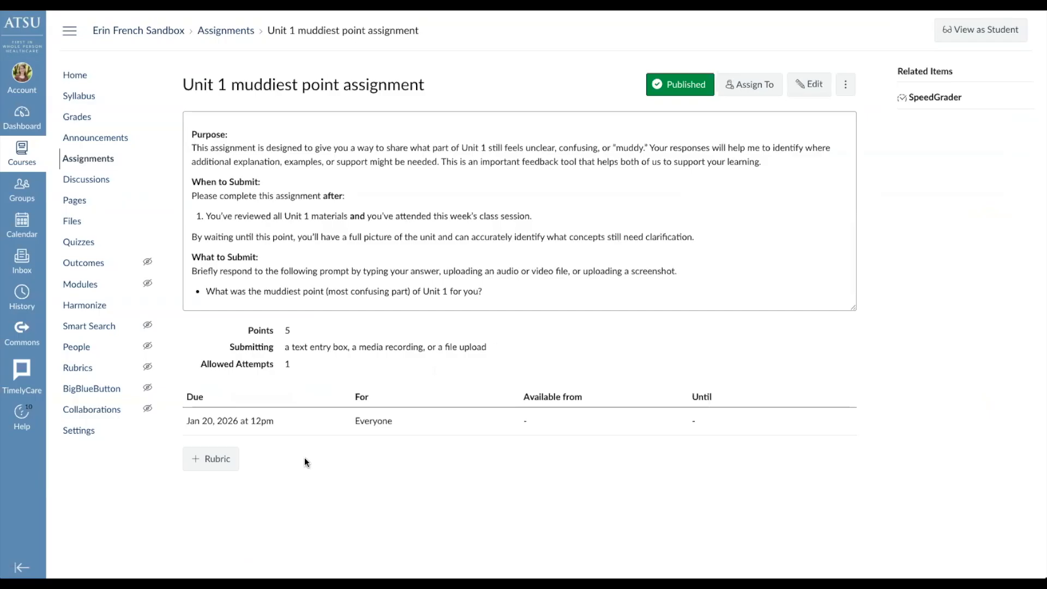
pyautogui.click(816, 84)
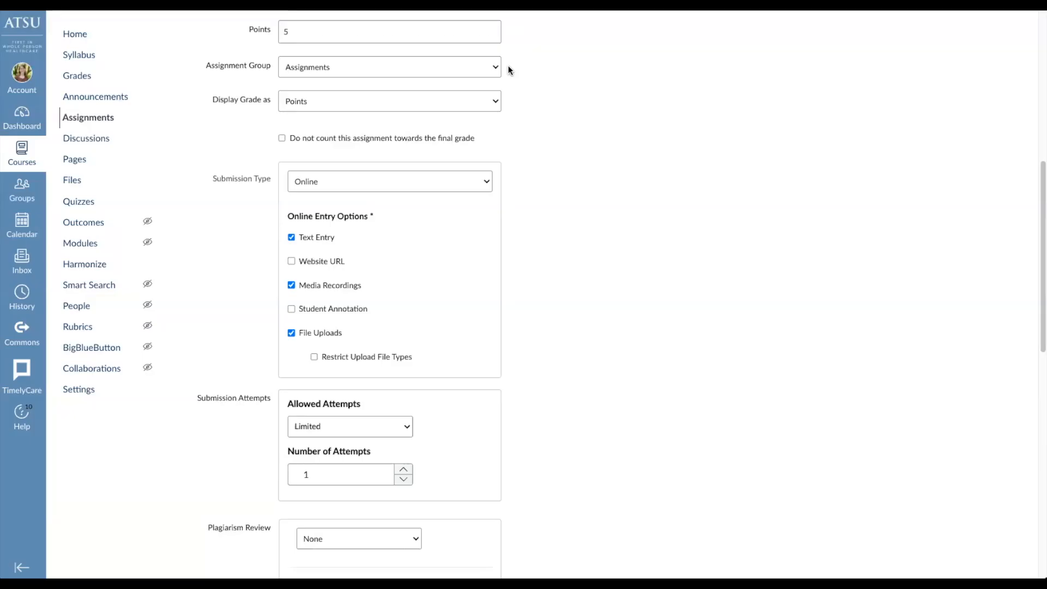
pyautogui.click(495, 103)
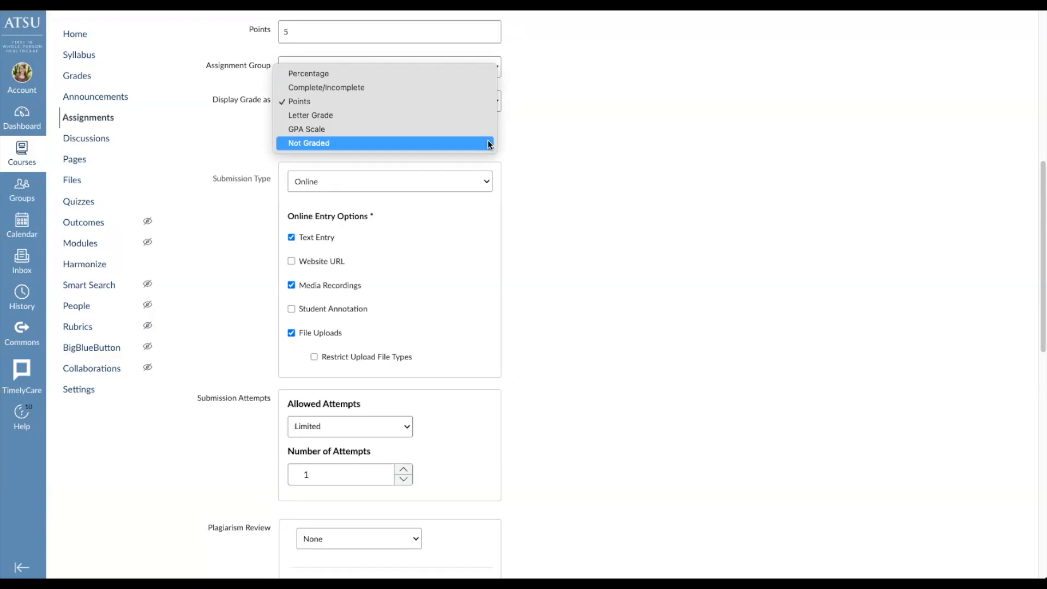
pyautogui.click(486, 102)
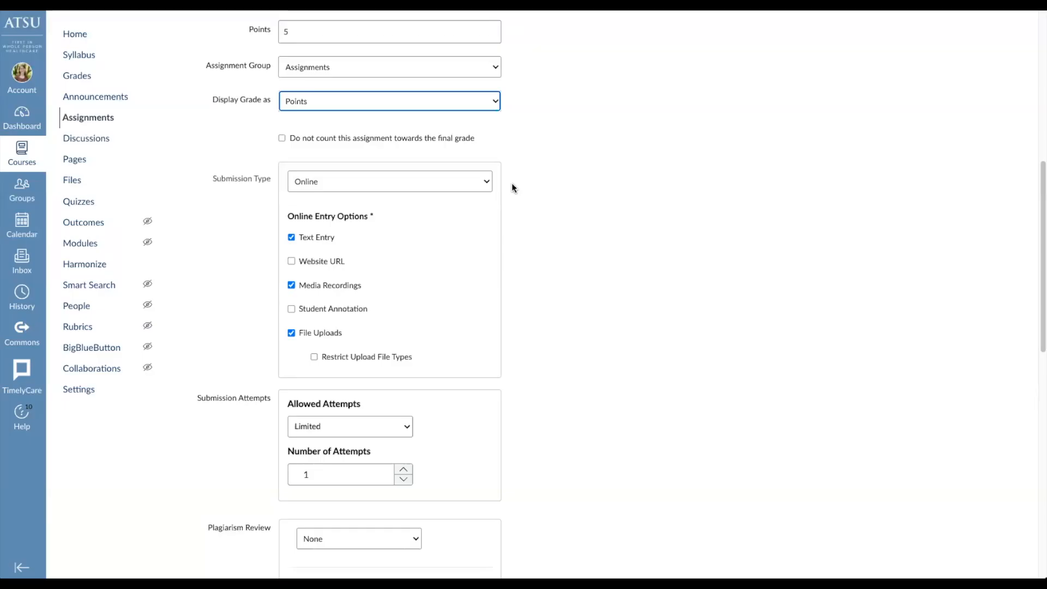
pyautogui.click(484, 182)
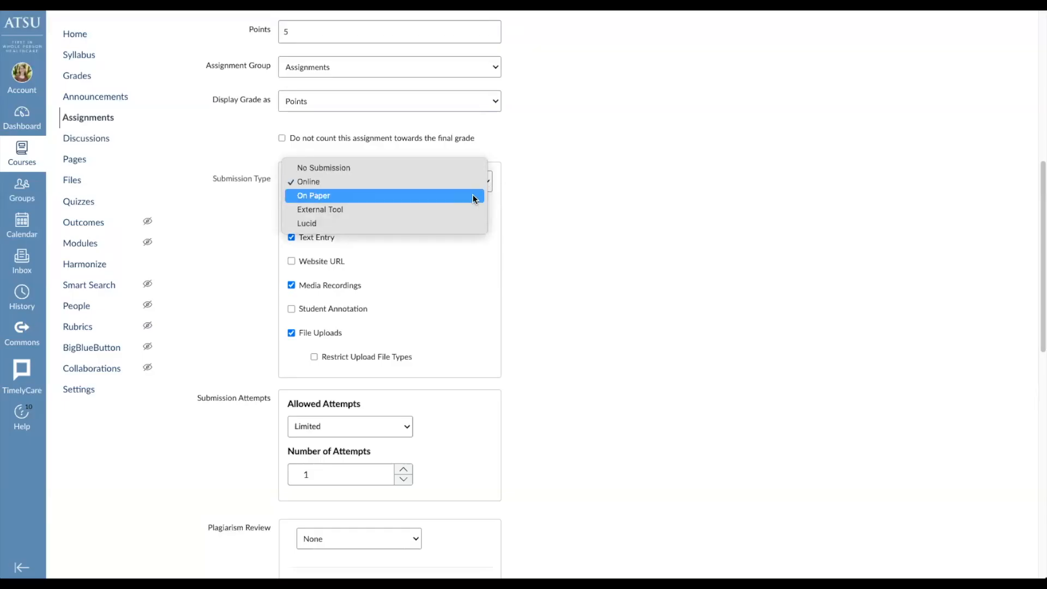
pyautogui.click(471, 182)
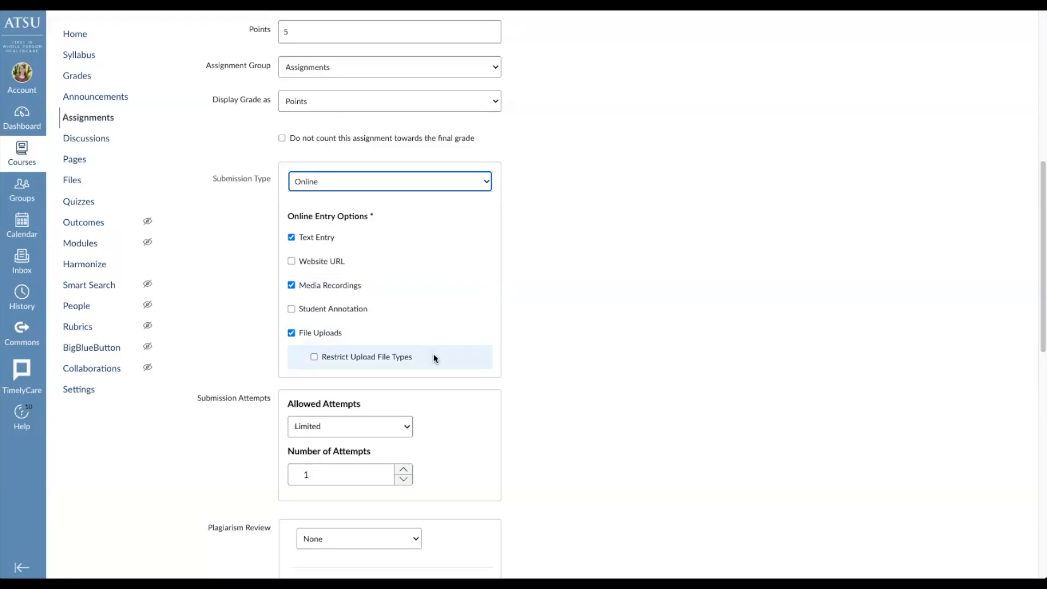
# - Try out the upload file type restriction and the anonymous grading option, switching each one off again
pyautogui.click(319, 357)
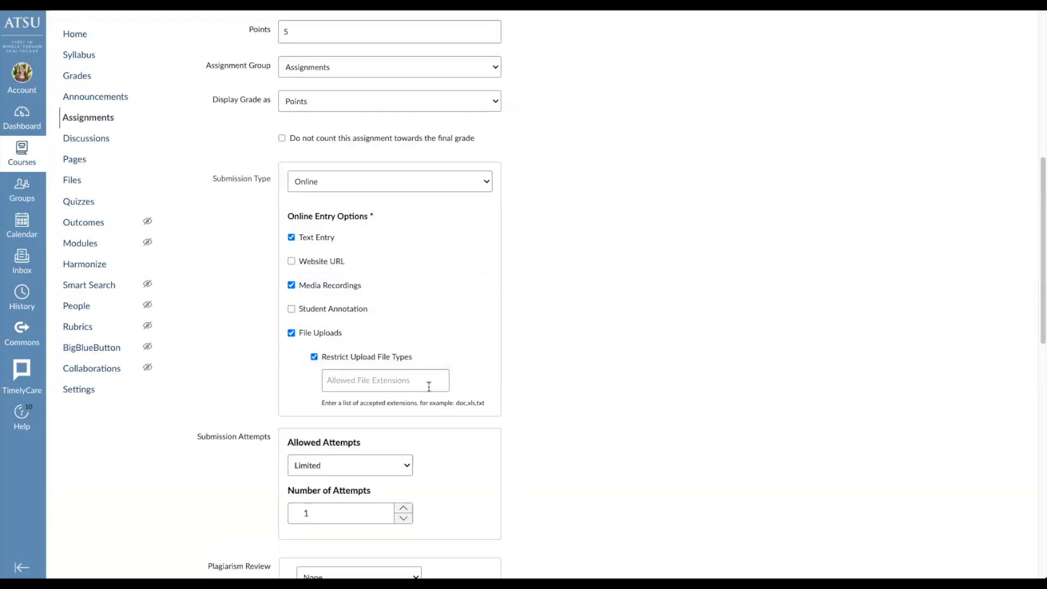
pyautogui.click(326, 357)
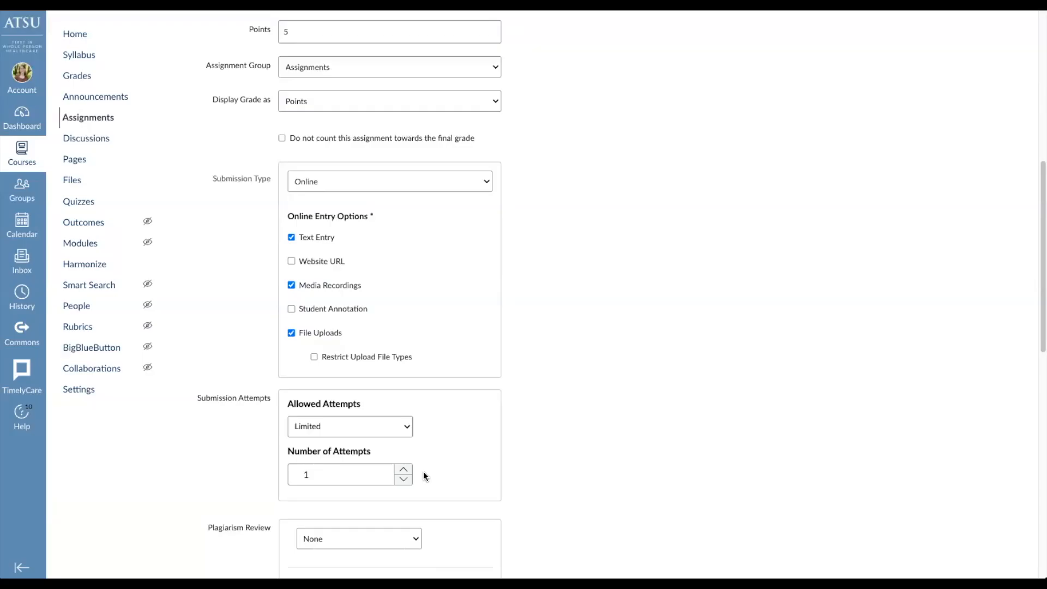
pyautogui.scroll(-6, 423, 471)
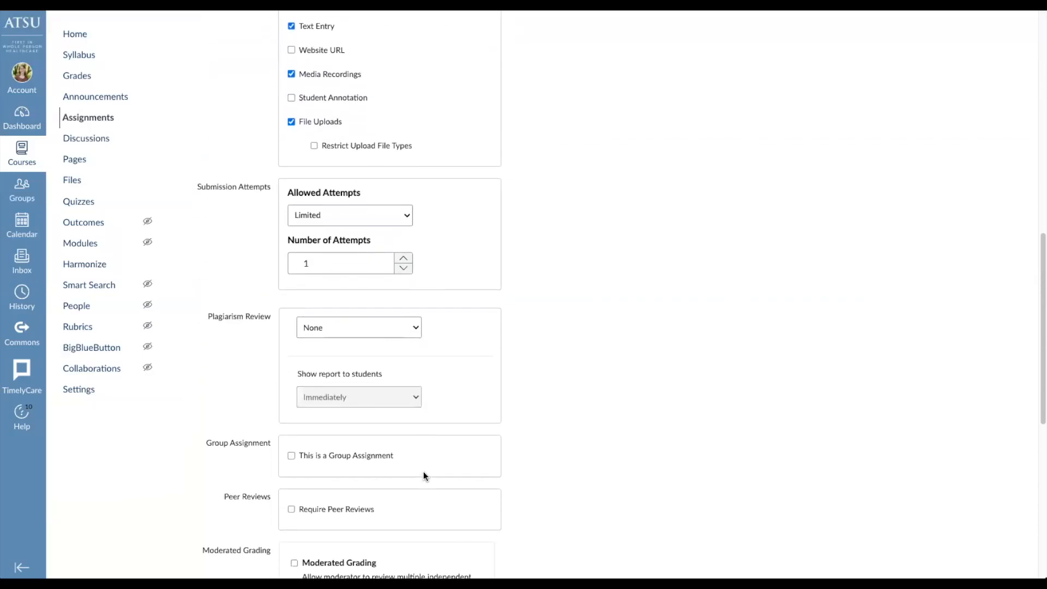
pyautogui.scroll(-4, 423, 471)
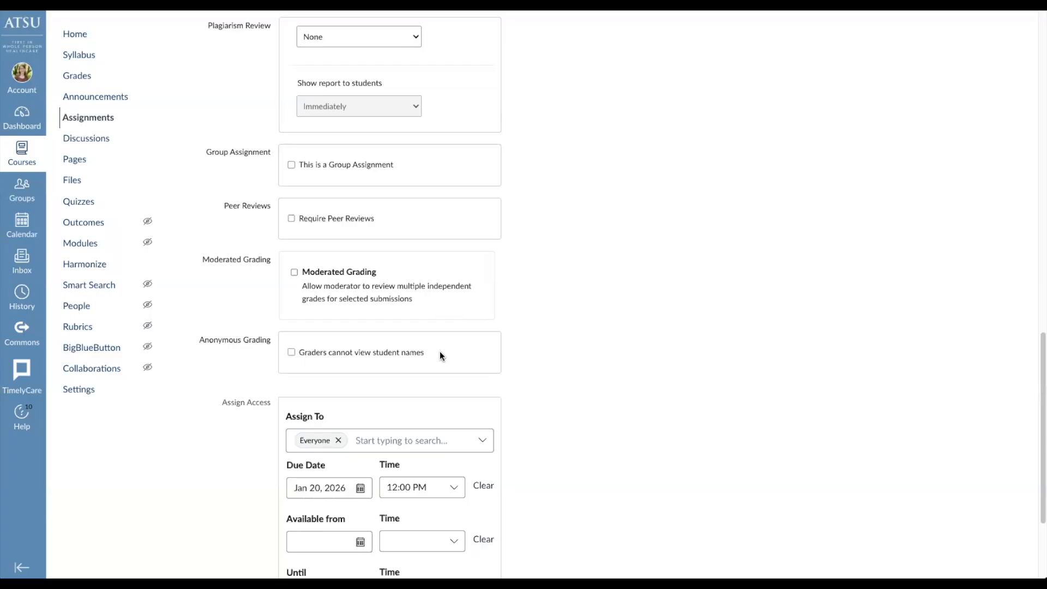
pyautogui.click(292, 357)
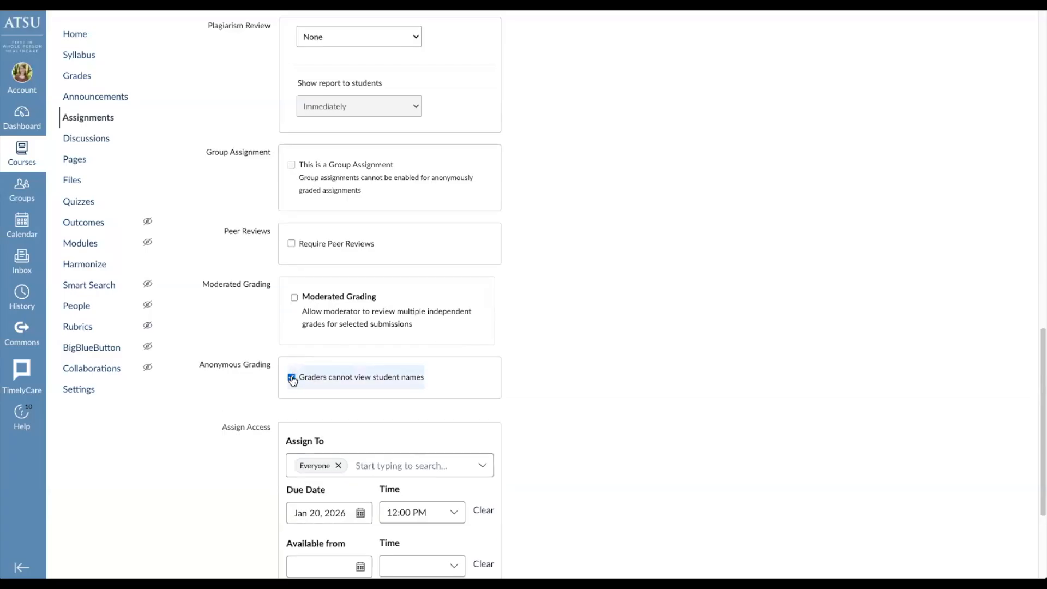
pyautogui.click(292, 378)
# - Save the Unit 1 muddiest point assignment and return to the course's assignments list
pyautogui.scroll(-1, 563, 410)
pyautogui.scroll(-3, 563, 410)
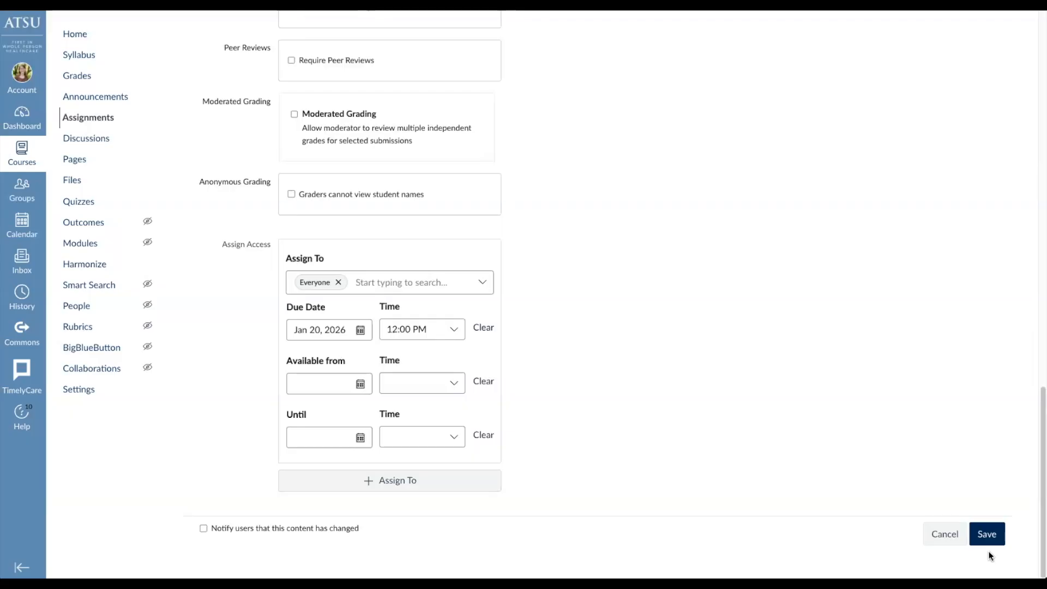
pyautogui.click(987, 534)
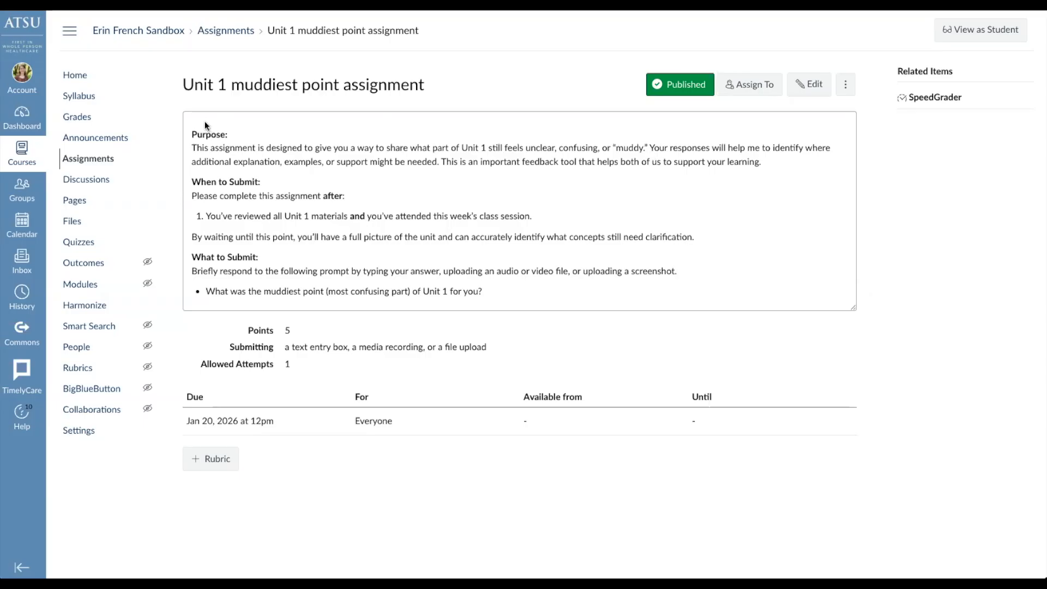
pyautogui.click(88, 161)
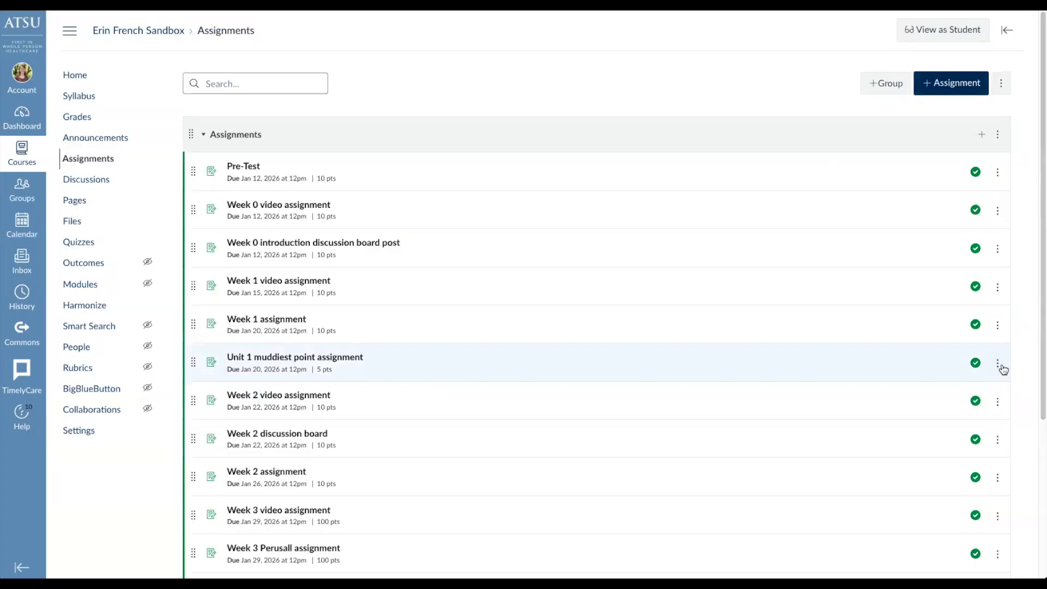
# - Duplicate the Unit 1 muddiest point assignment and open the copy for editing
pyautogui.click(999, 365)
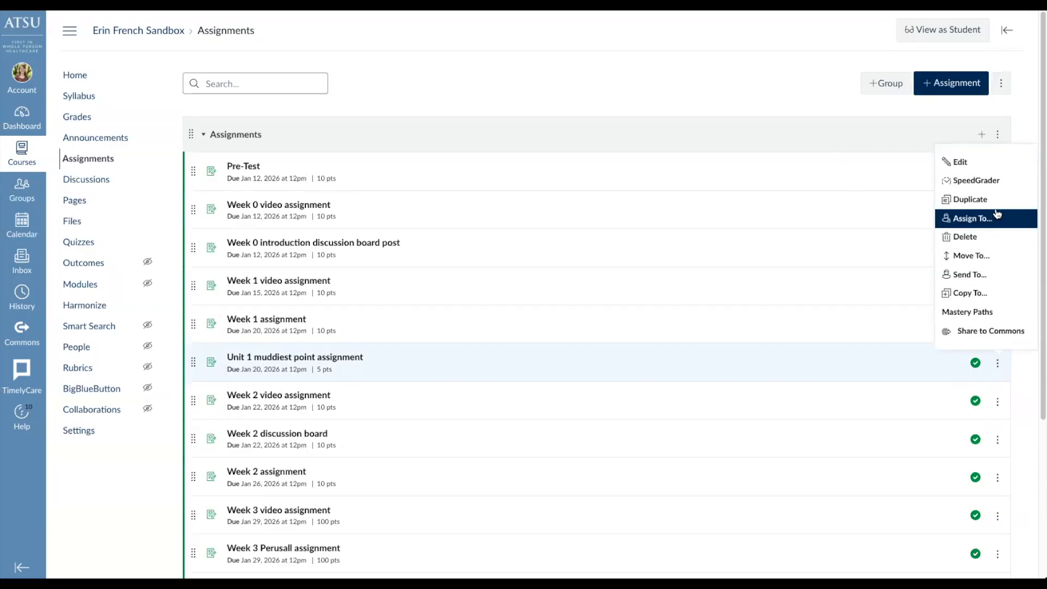
pyautogui.click(981, 200)
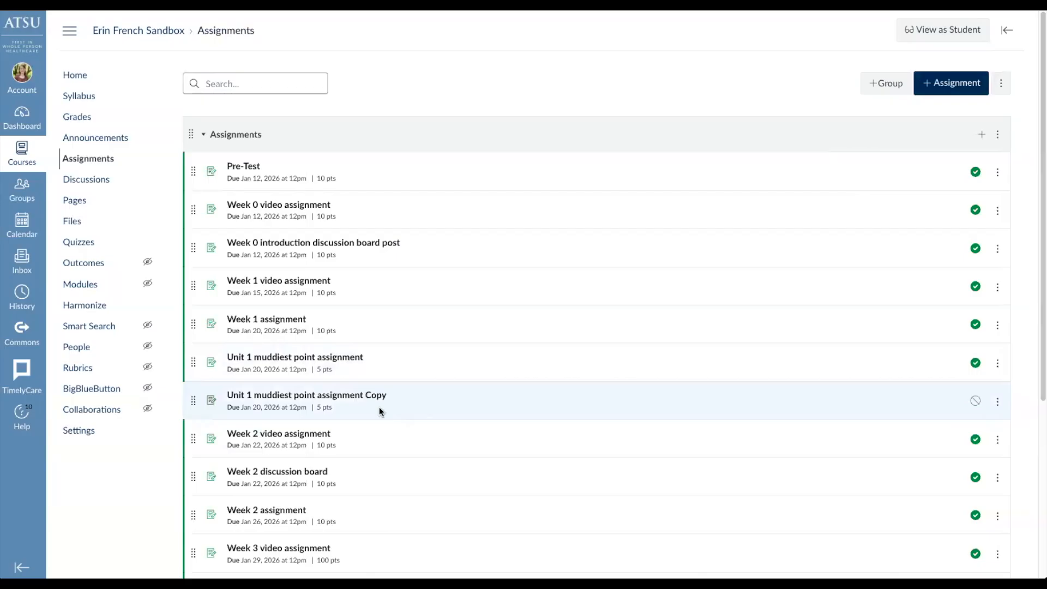
pyautogui.click(351, 396)
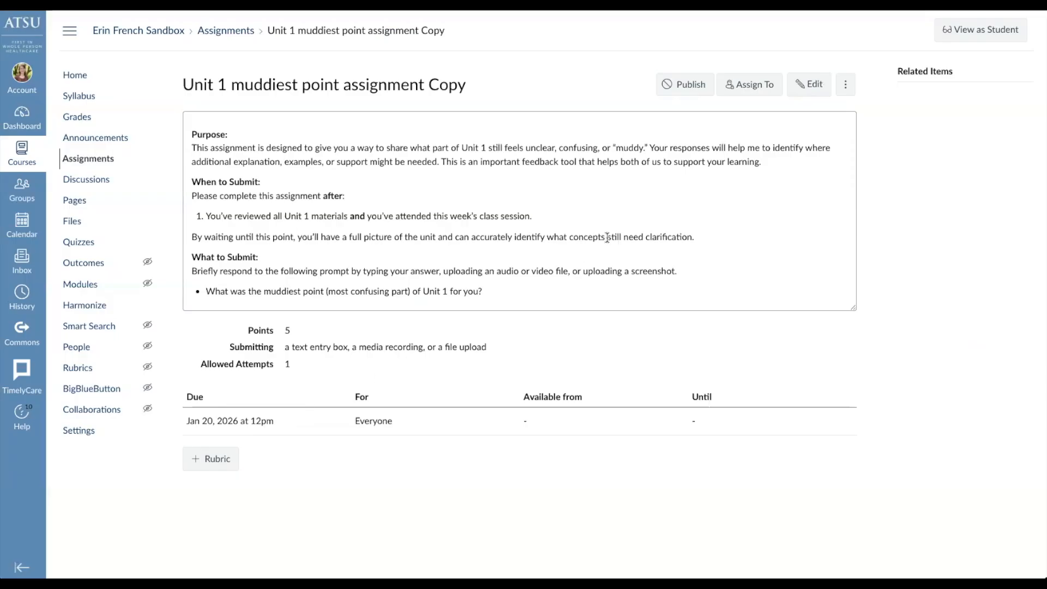
pyautogui.click(817, 89)
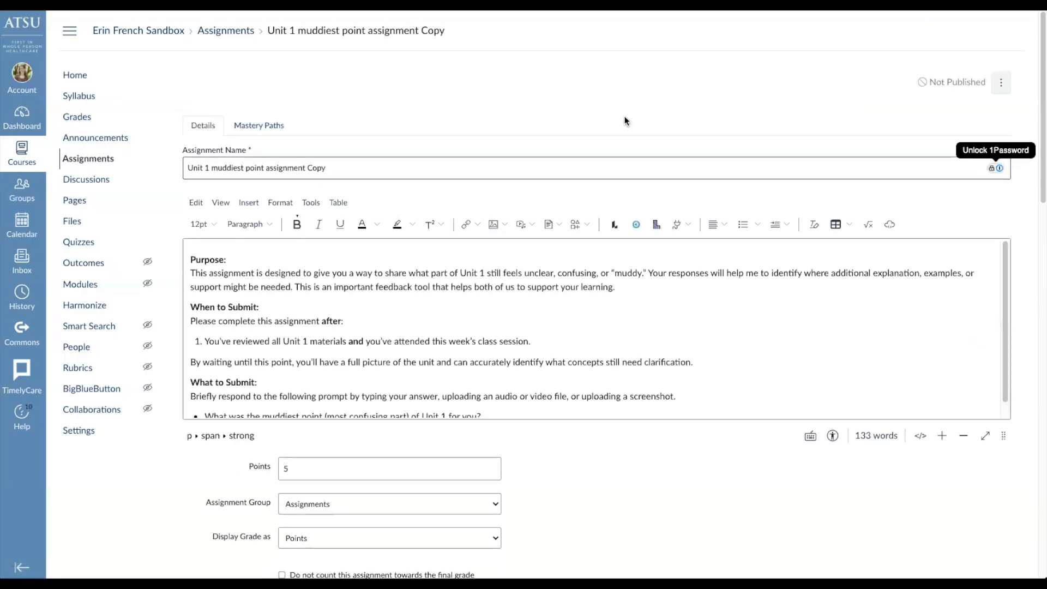
# - Rename the copied assignment to "Unit 2 muddiest point assignment"
pyautogui.click(340, 164)
pyautogui.press('BackSpace')
pyautogui.press('BackSpace')
pyautogui.press('BackSpace')
pyautogui.press('BackSpace')
pyautogui.press('BackSpace')
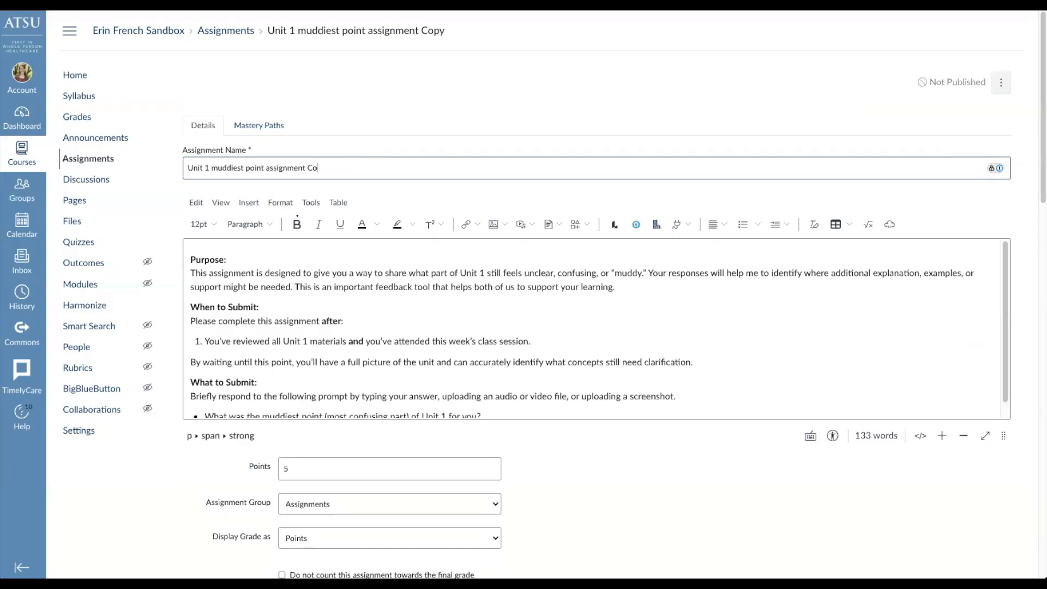
pyautogui.click(209, 169)
pyautogui.press('BackSpace')
pyautogui.write('2')
# - Change the unit number to 2 in the Purpose, When to Submit and What to Submit sections of the description
pyautogui.doubleClick(481, 273)
pyautogui.write('2')
pyautogui.doubleClick(306, 341)
pyautogui.write('2')
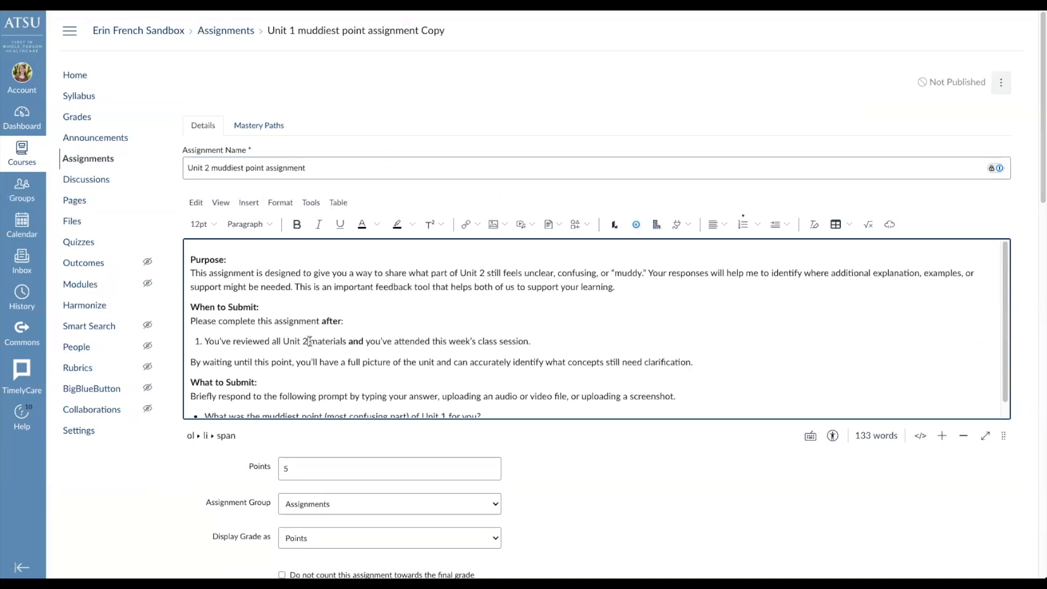
pyautogui.scroll(-1, 419, 356)
pyautogui.doubleClick(444, 401)
pyautogui.write('2')
# - Set the due date of the Unit 2 assignment to Jan 26, 2026, then save and publish it
pyautogui.scroll(-3, 581, 470)
pyautogui.scroll(-9, 582, 473)
pyautogui.scroll(-5, 582, 473)
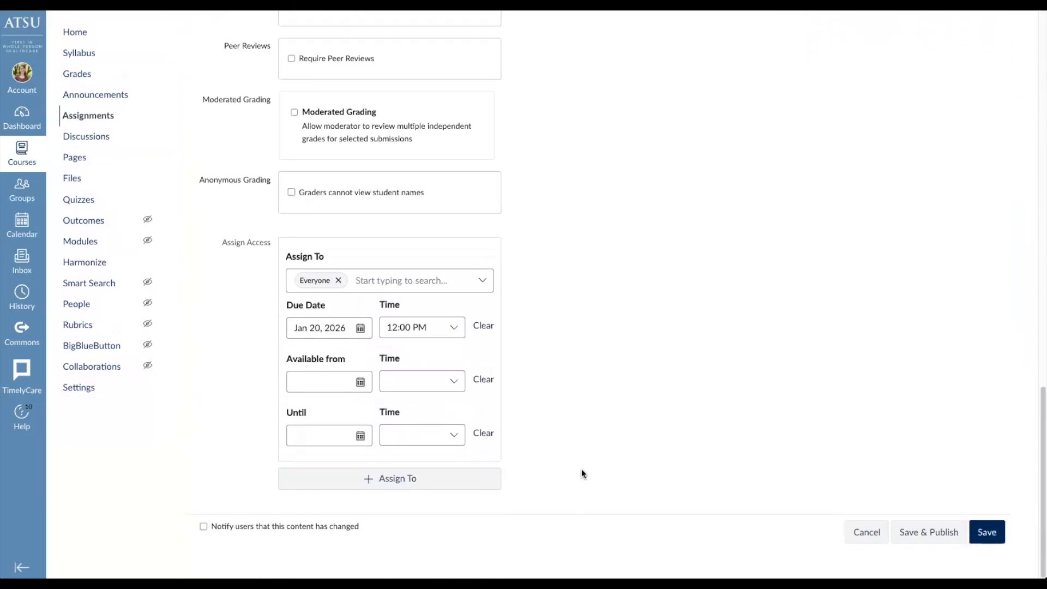
pyautogui.click(360, 331)
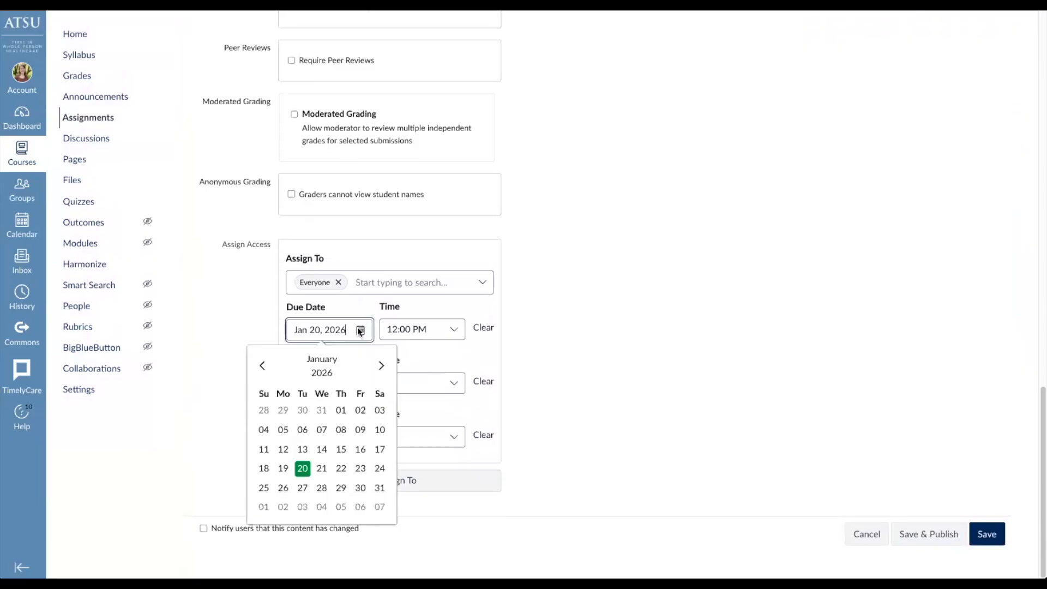
pyautogui.click(283, 491)
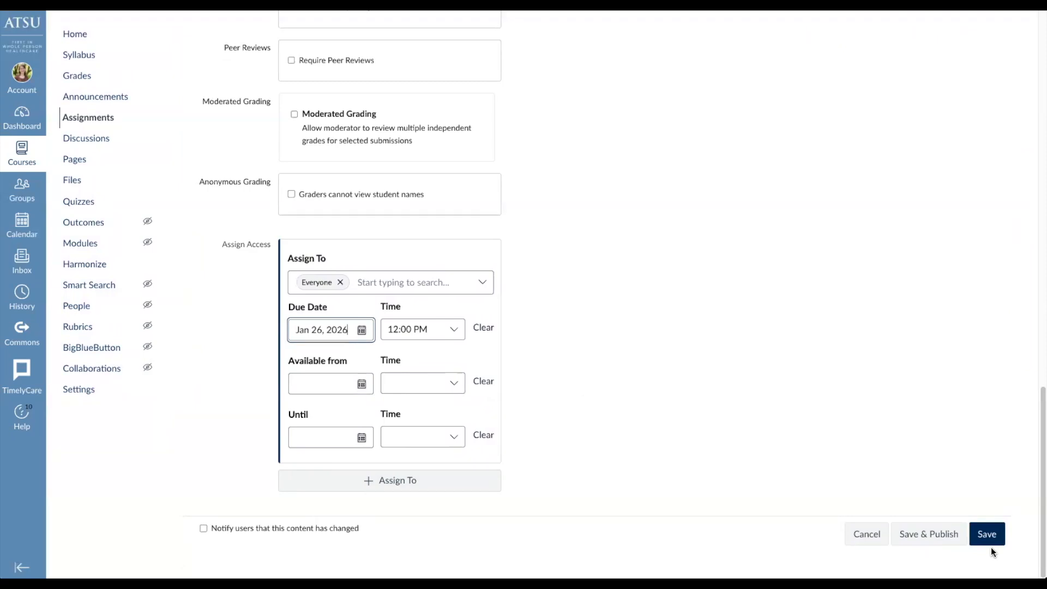
pyautogui.click(921, 534)
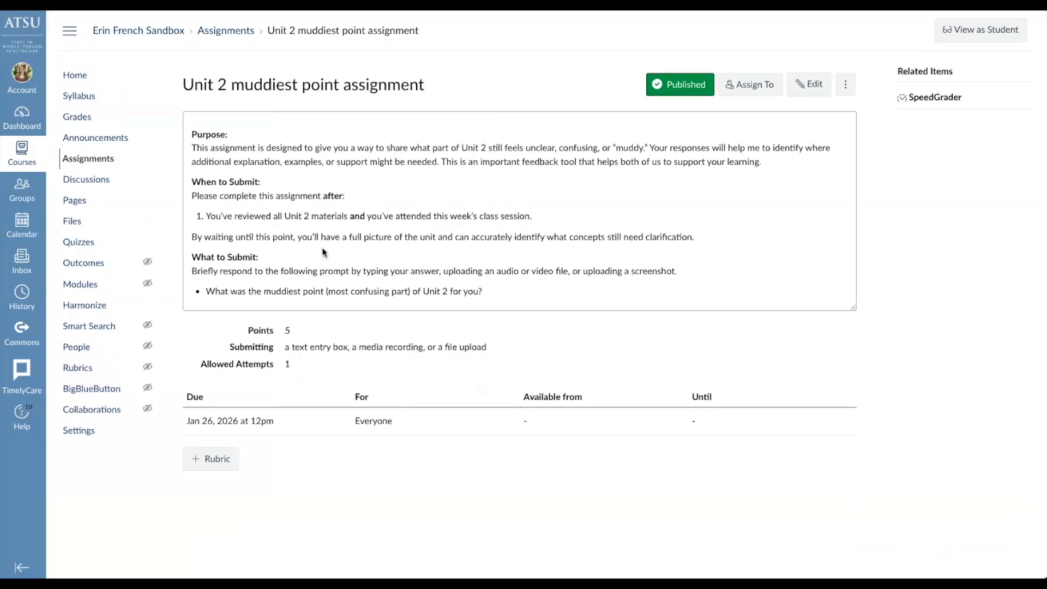
# - Return to the assignments list and move the Unit 2 muddiest point assignment further down among the Week 2 items
pyautogui.click(94, 161)
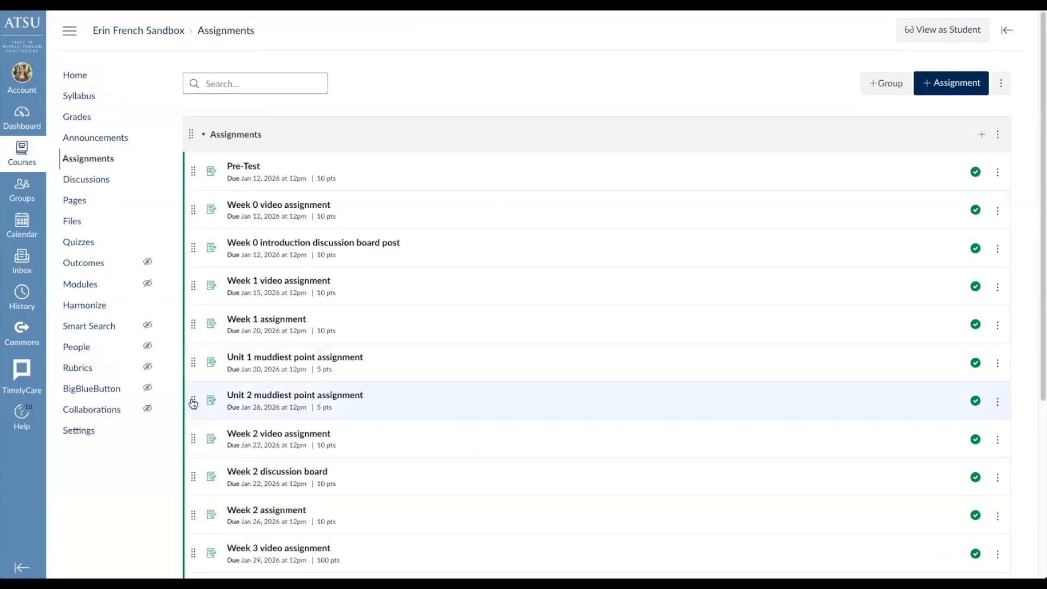
pyautogui.moveTo(193, 403); pyautogui.dragTo(191, 460)
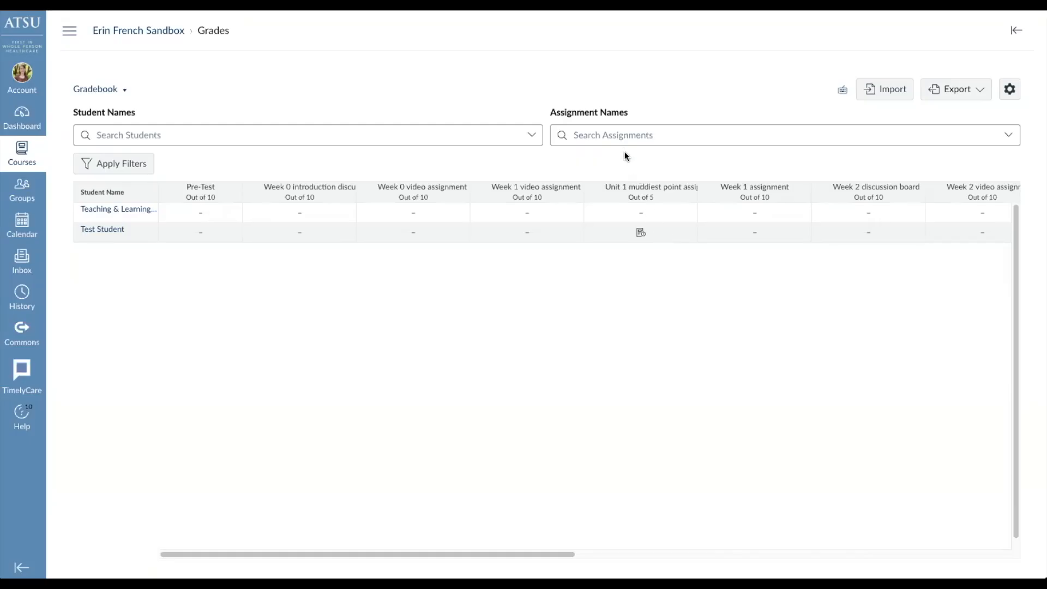
# - Filter the course gradebook to show only the Unit 1 muddiest point assignment
pyautogui.click(617, 133)
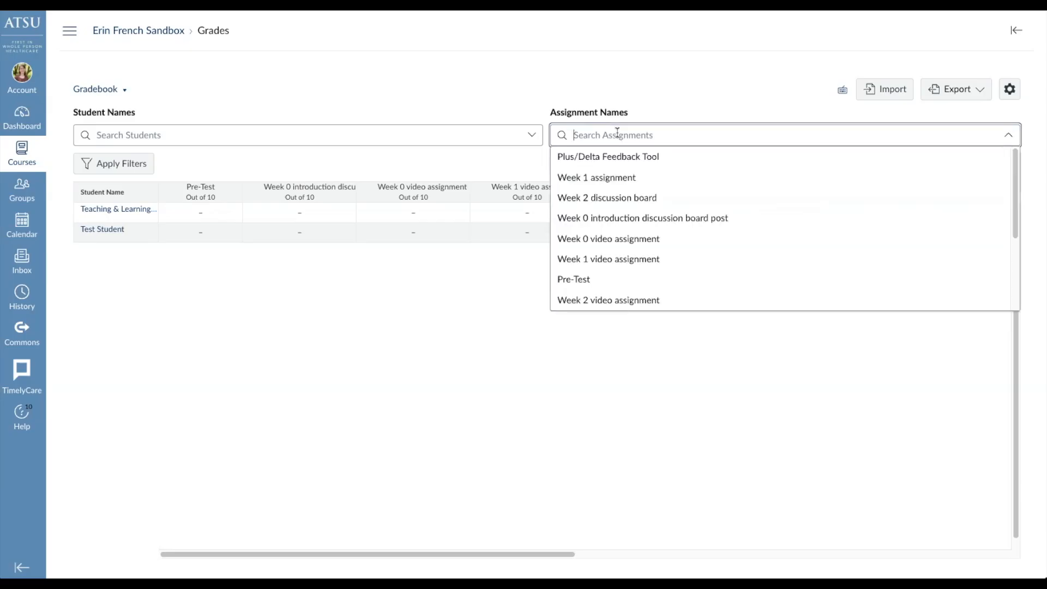
pyautogui.scroll(-3, 596, 202)
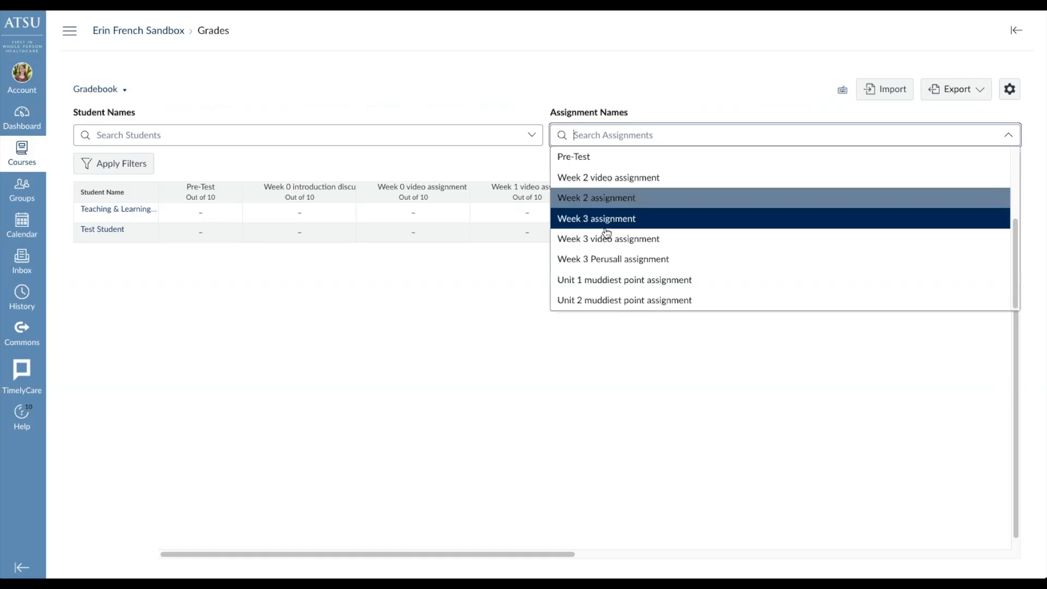
pyautogui.click(592, 284)
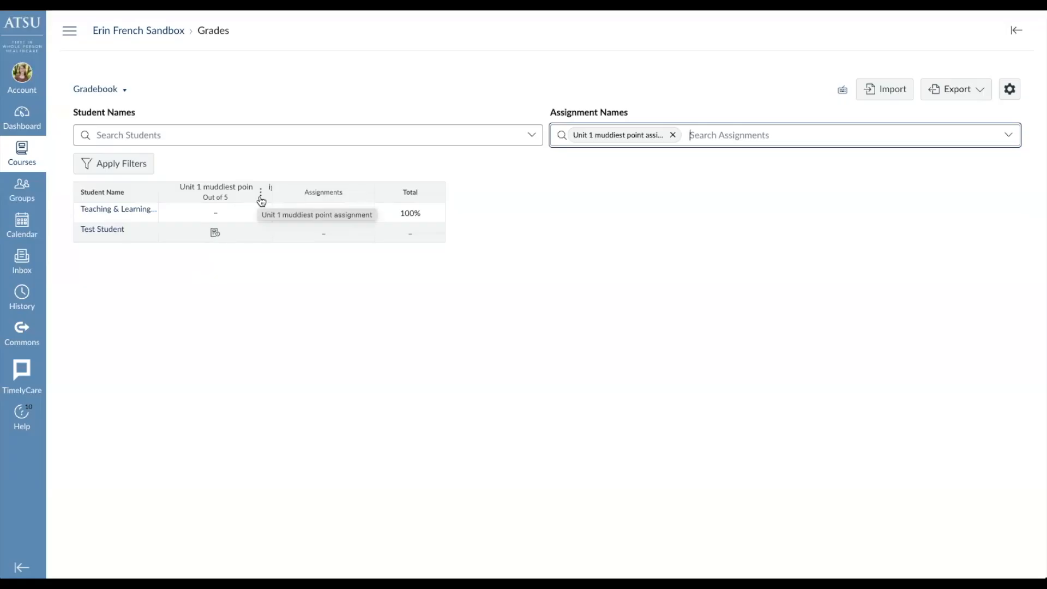
# - Open the Unit 1 muddiest point assignment in SpeedGrader and display the Test Student's submission
pyautogui.click(261, 194)
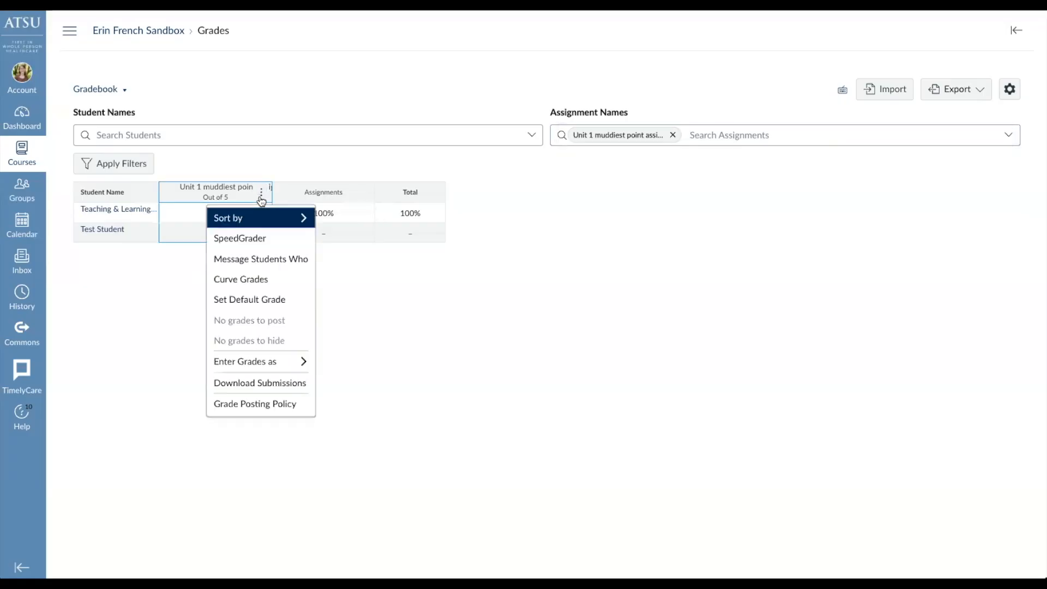
pyautogui.moveTo(264, 217)
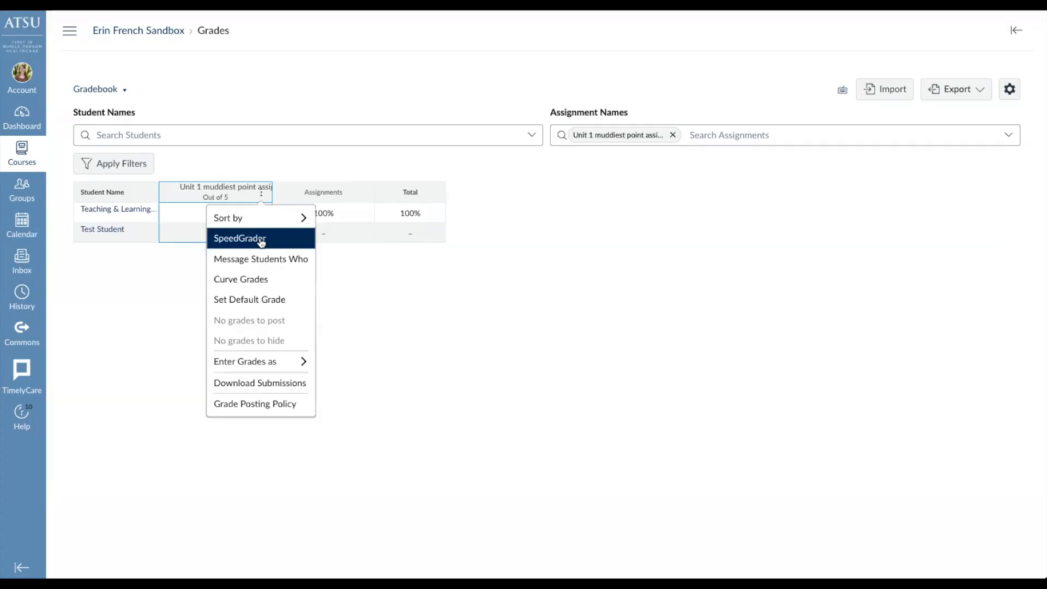
pyautogui.click(261, 240)
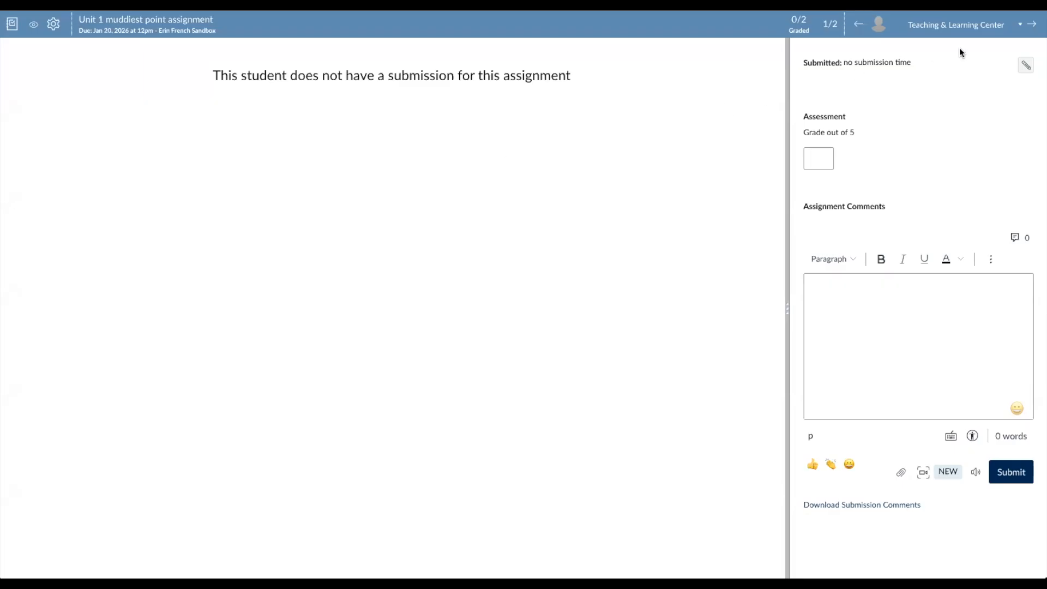
pyautogui.click(1019, 24)
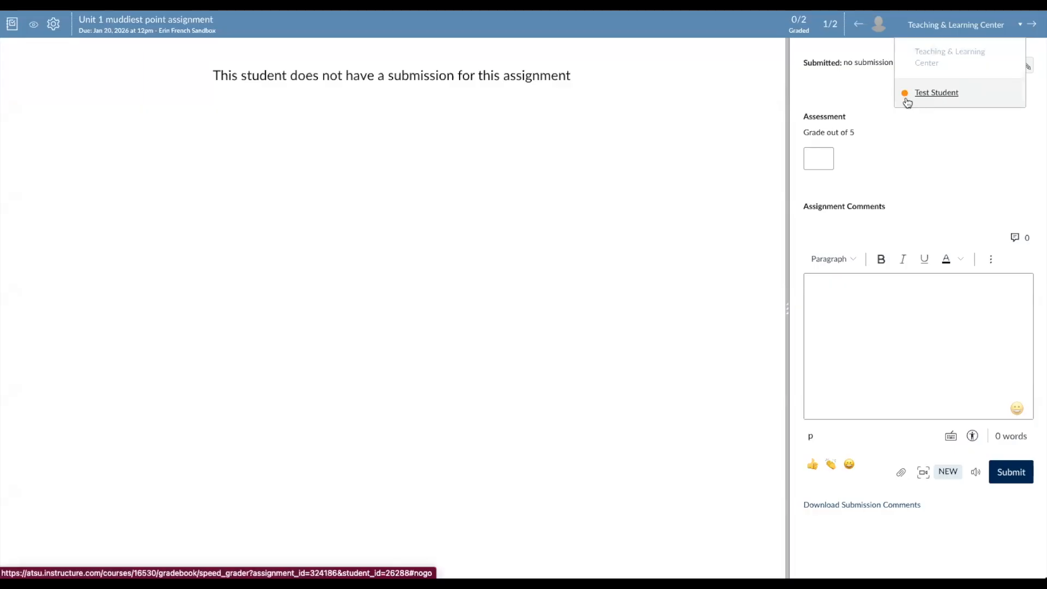
pyautogui.click(941, 91)
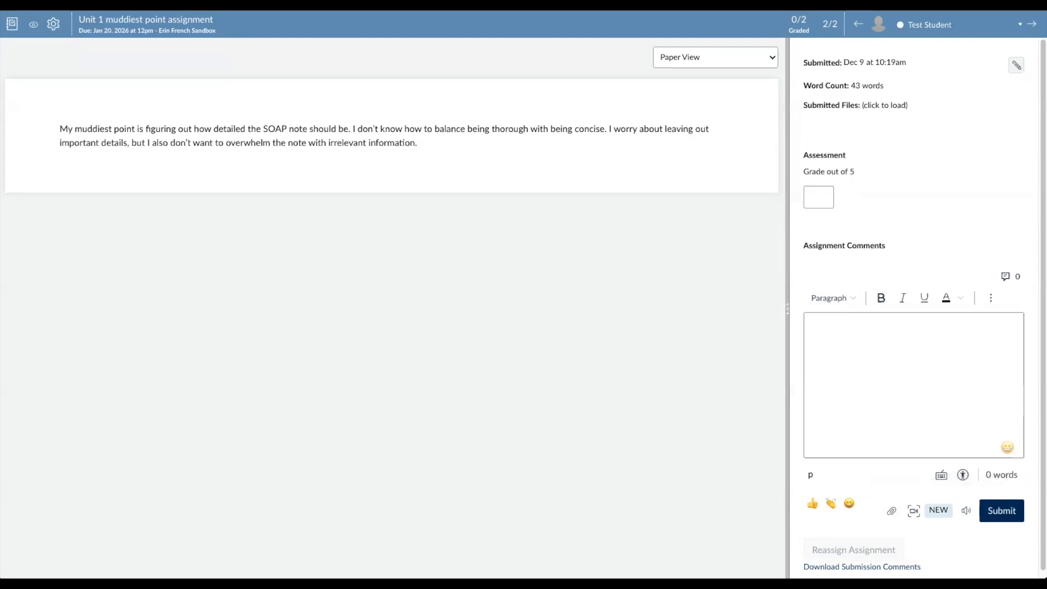
# - Grade the submission 5 and submit a comment pointing to around 12:00 in this week's video lecture and offering an office hours appointment
pyautogui.click(849, 332)
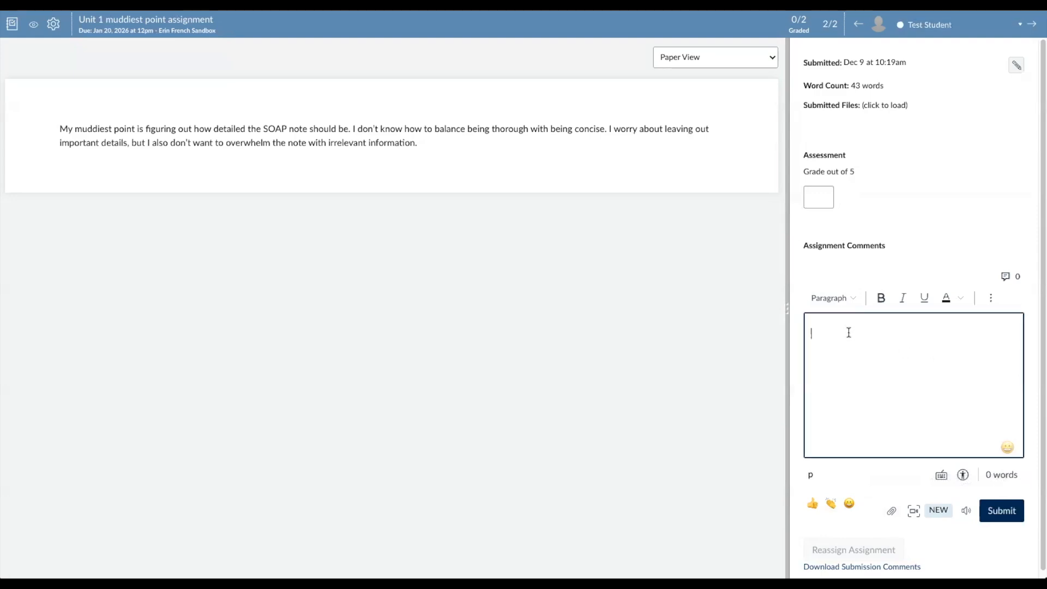
pyautogui.write('Thanks for submitting your muddiest point for Unit 1. Please refer back to around 12:00 in to this week’s video lecture, where I discuss some considerations for writing SOAP notes that I think will address your question. However, if you still feel confused, please feel free to set up an appointment with me in office hours.')
pyautogui.click(816, 197)
pyautogui.write('5')
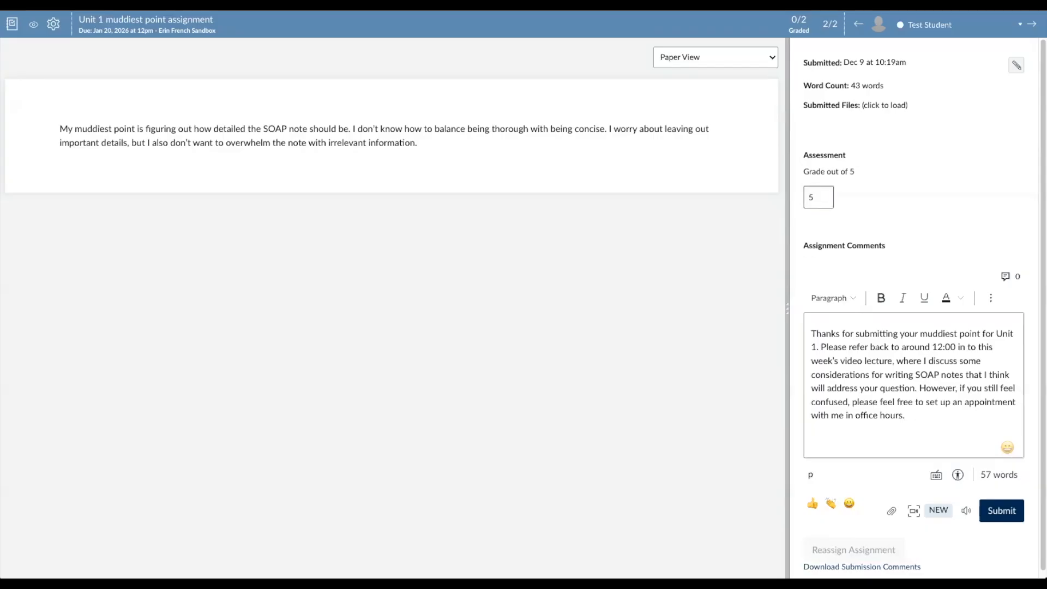
pyautogui.click(1002, 512)
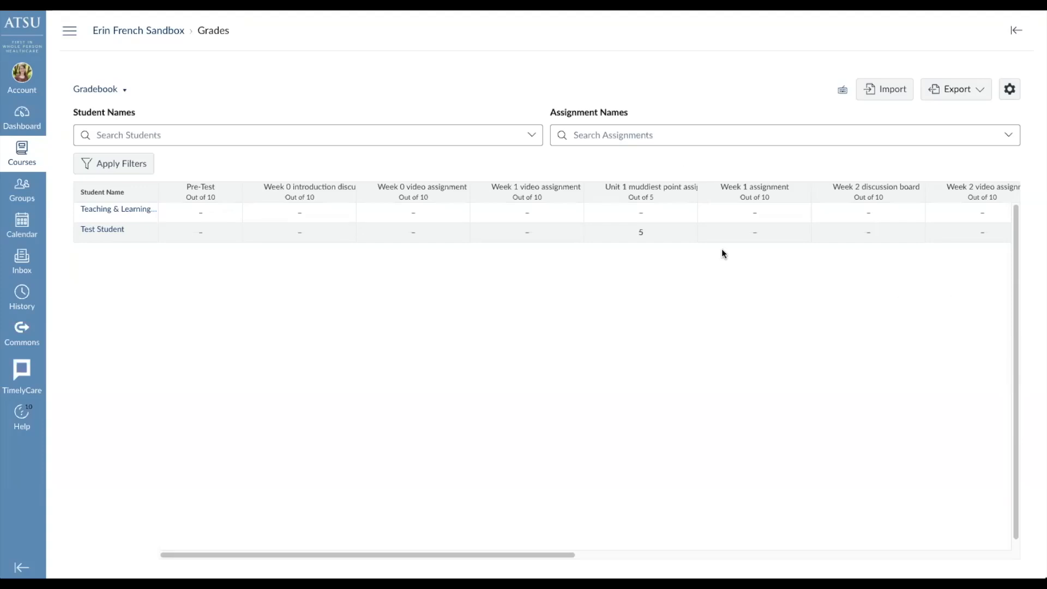
# - Filter the course gradebook to show only the Unit 2 muddiest point assignment
pyautogui.click(646, 135)
pyautogui.scroll(-1, 626, 235)
pyautogui.scroll(-2, 624, 234)
pyautogui.click(602, 300)
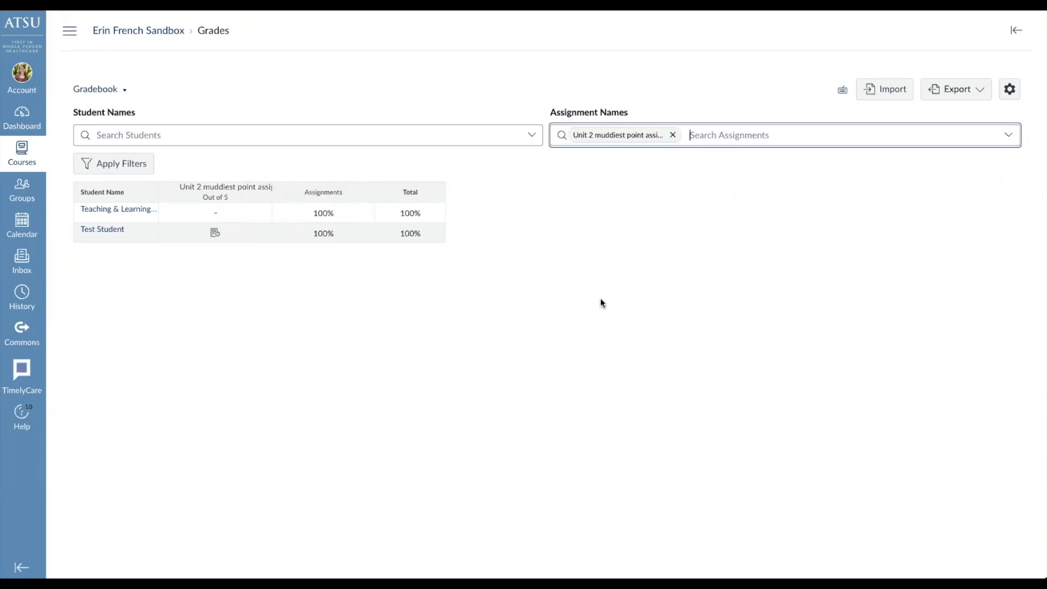
# - Open the Unit 2 muddiest point assignment in SpeedGrader and grade the Test Student's submission as Complete
pyautogui.click(261, 192)
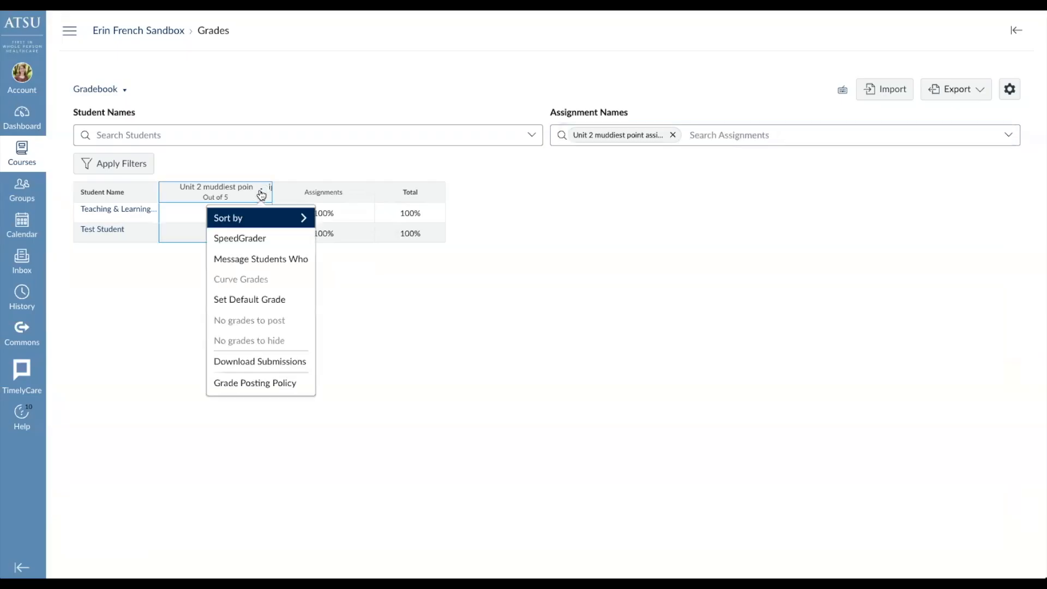
pyautogui.click(242, 238)
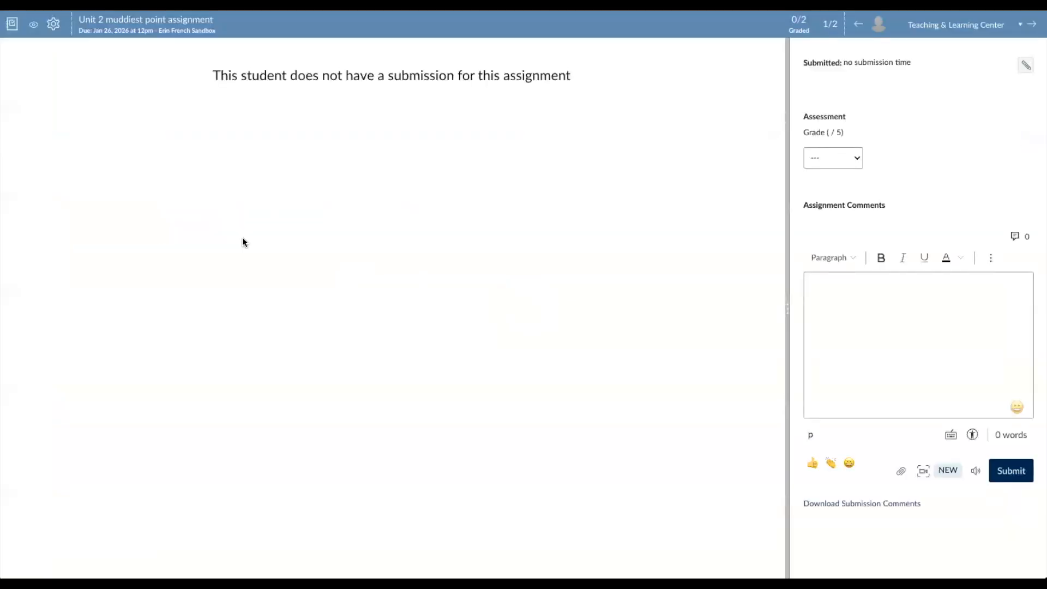
pyautogui.click(969, 28)
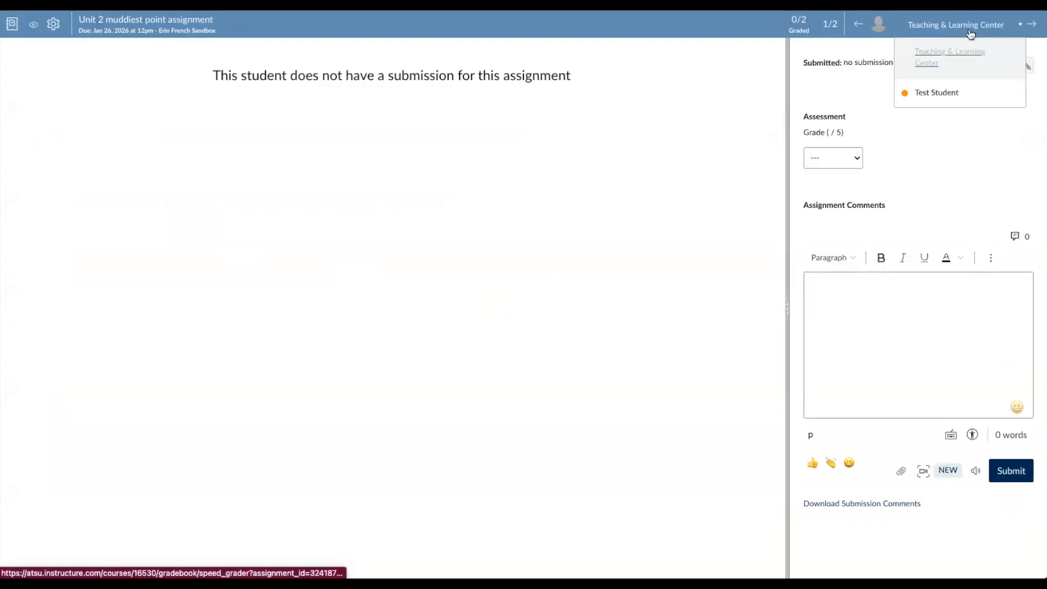
pyautogui.click(937, 93)
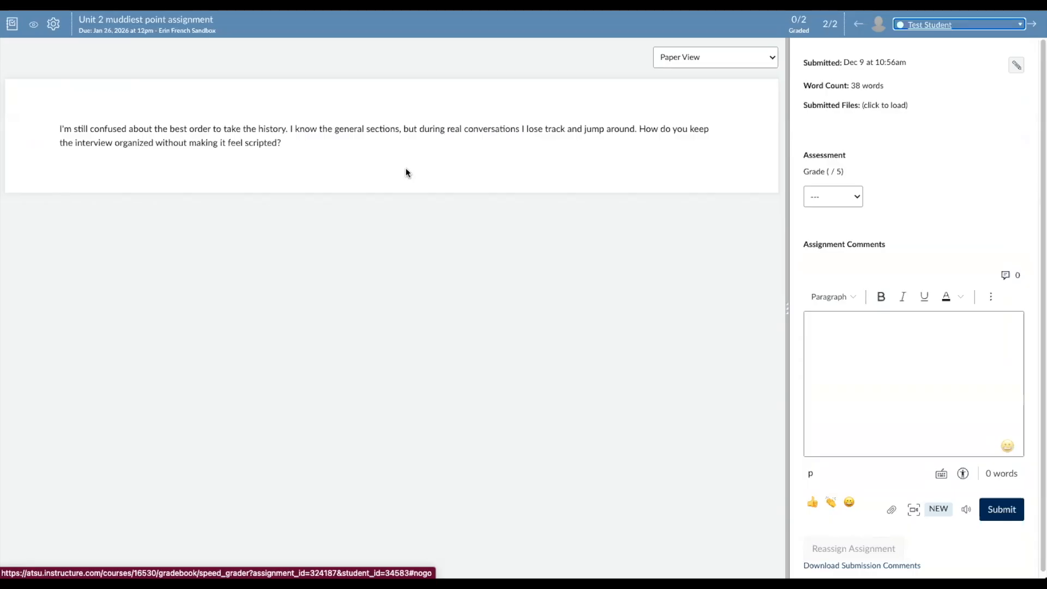
pyautogui.click(854, 197)
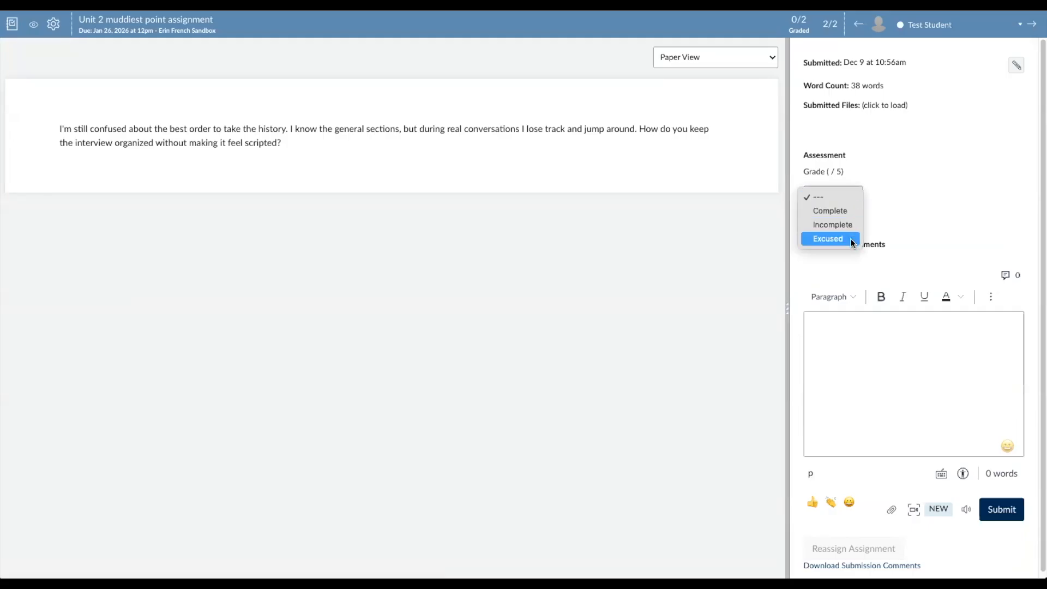
pyautogui.click(852, 212)
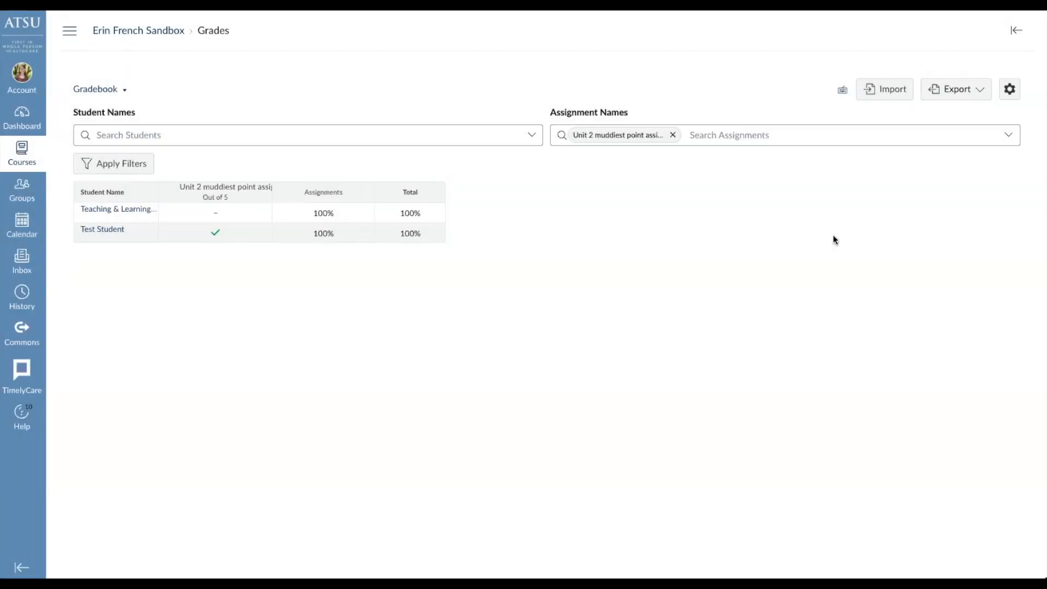
# - Review the grade options available for the Test Student's Unit 2 muddiest point assignment in the gradebook, leaving the grade as is
pyautogui.click(214, 233)
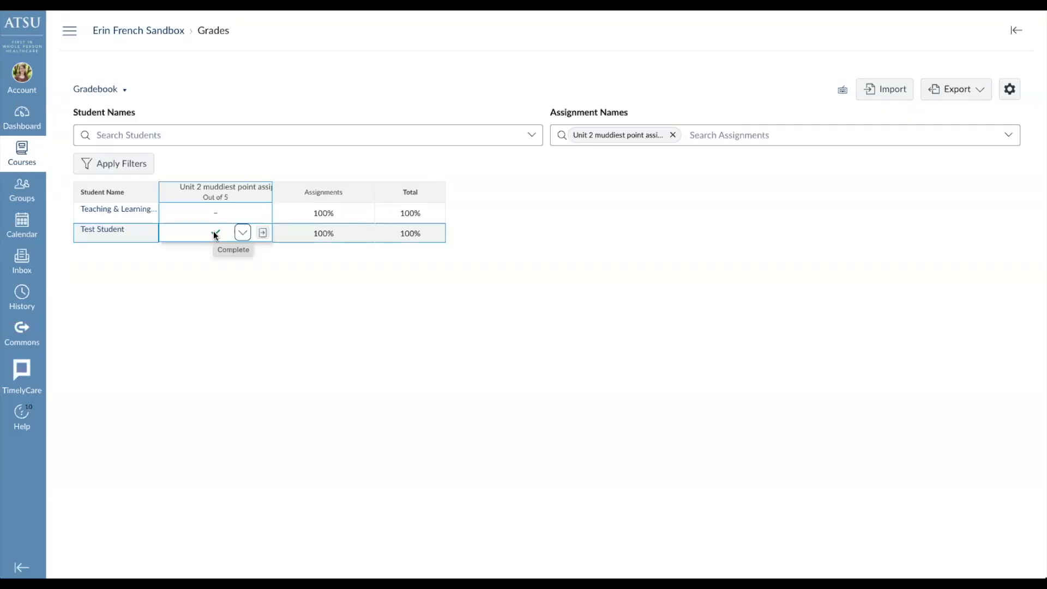
pyautogui.click(244, 234)
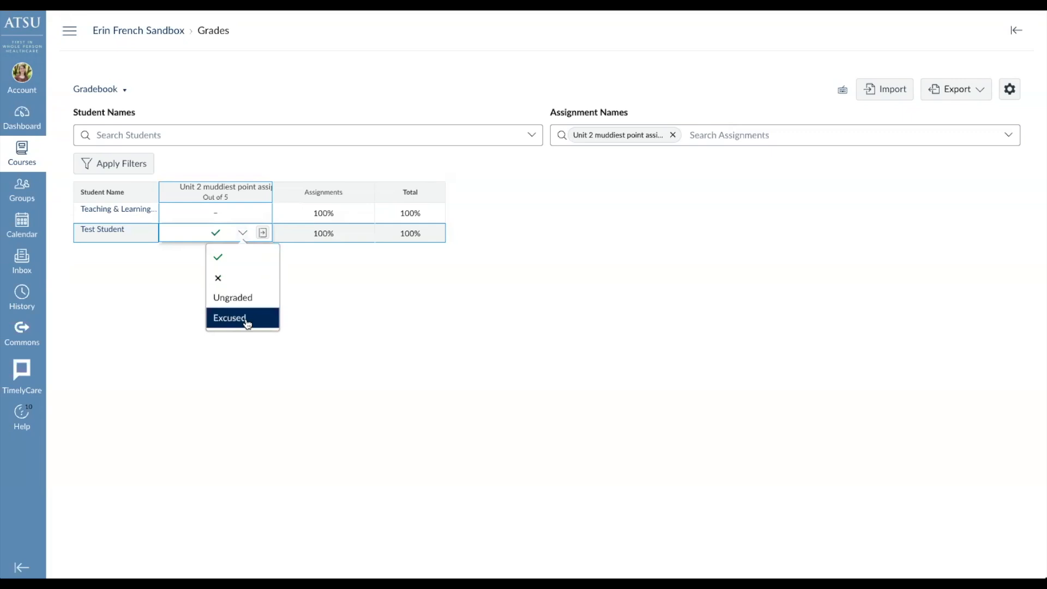
pyautogui.click(297, 283)
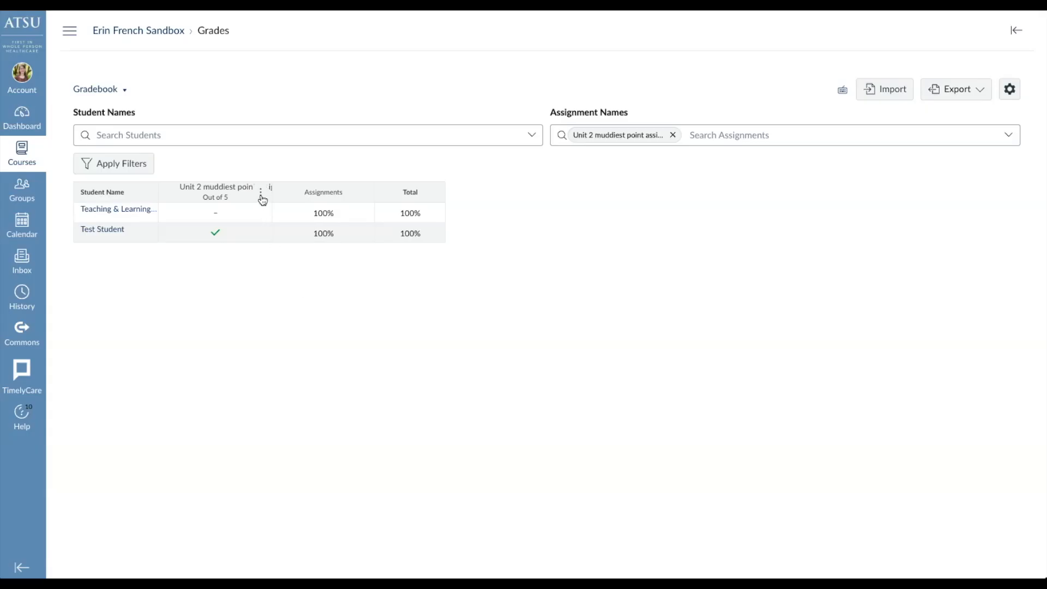
# - Start a message to students about the Unit 2 muddiest point assignment and review its recipient criteria and the recipient list
pyautogui.click(261, 193)
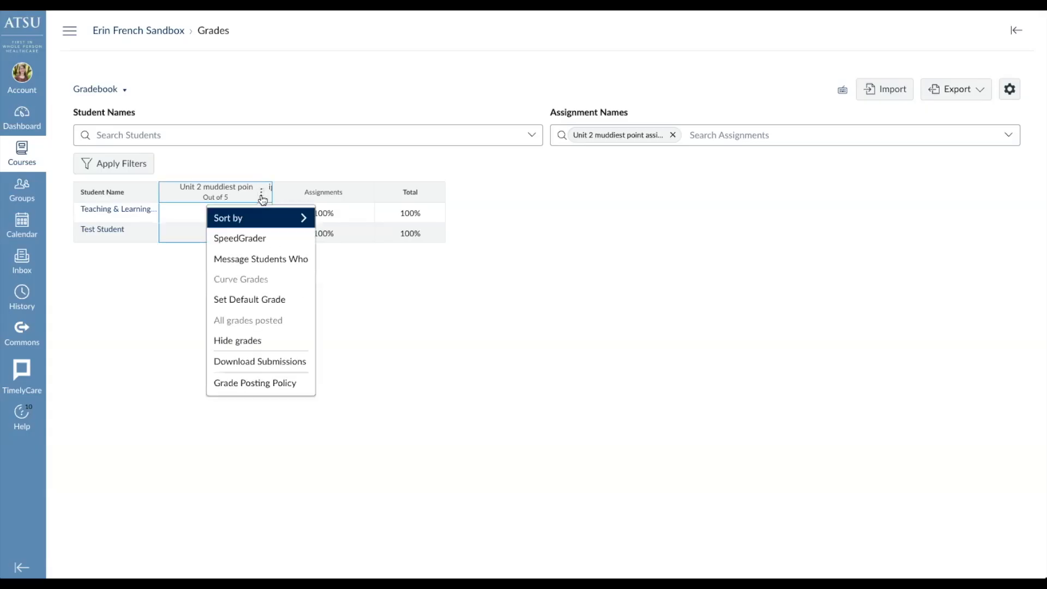
pyautogui.click(256, 261)
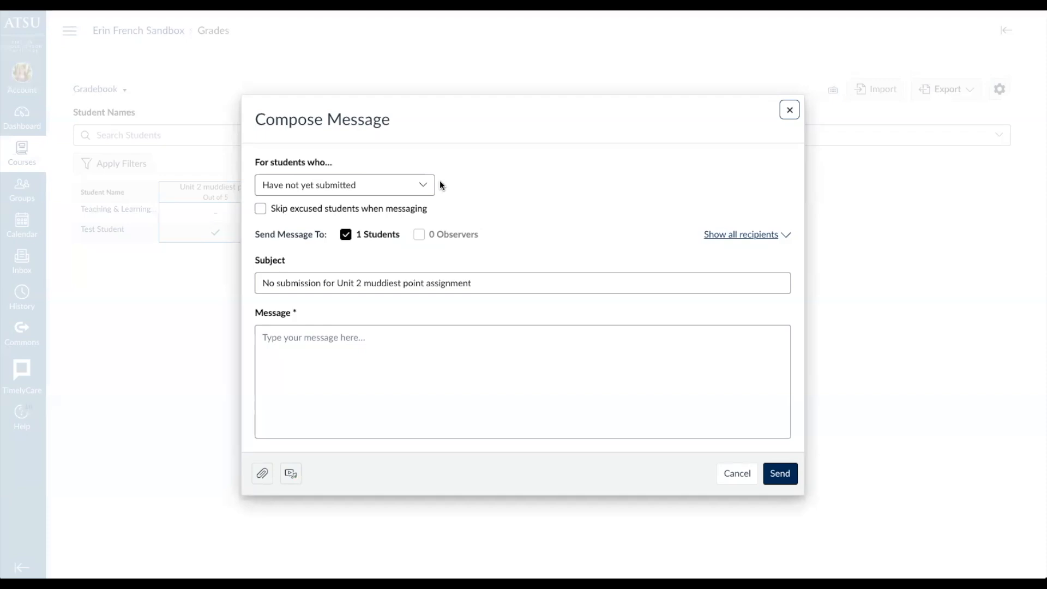
pyautogui.click(423, 184)
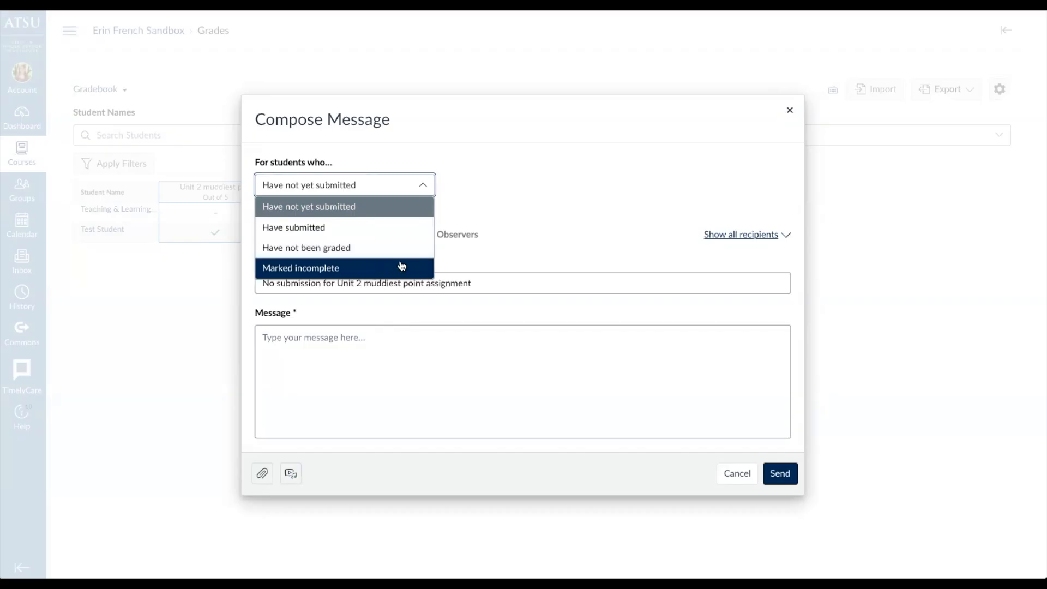
pyautogui.click(456, 251)
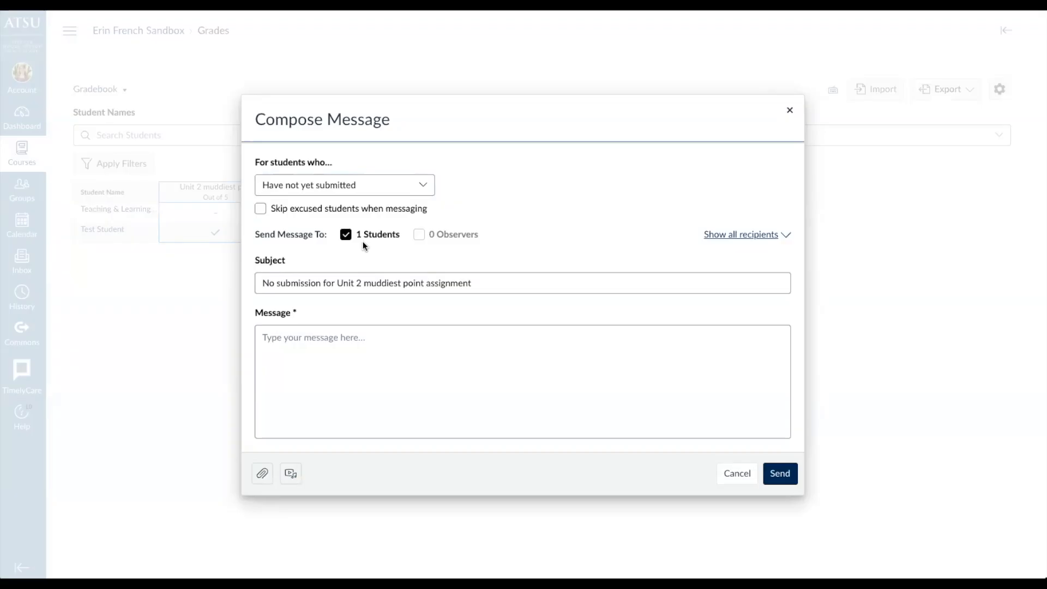
pyautogui.click(787, 237)
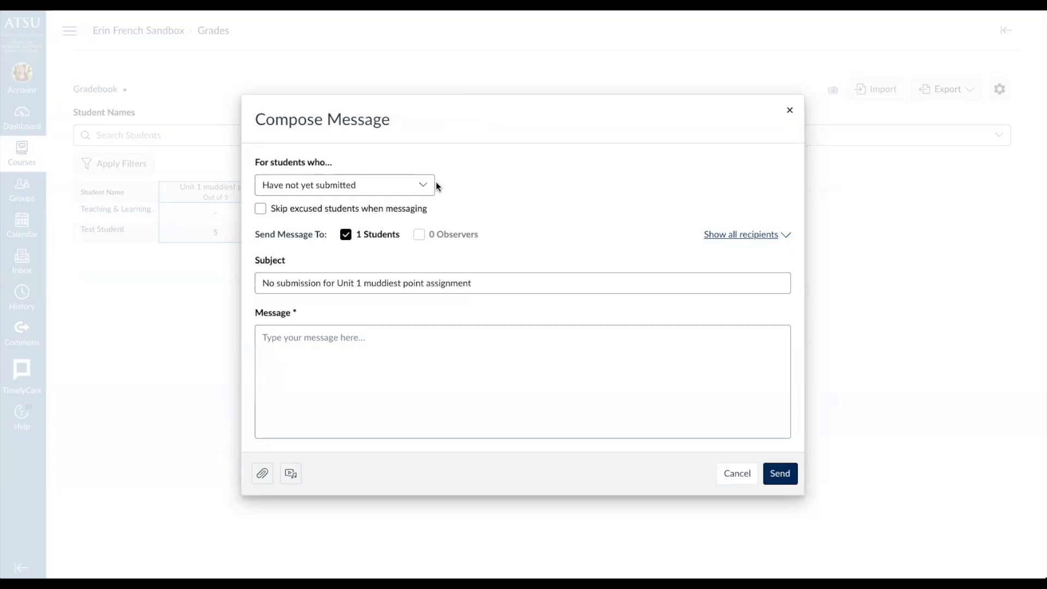
# - Review the recipient criteria for messaging students about the Unit 1 muddiest point assignment
pyautogui.click(424, 185)
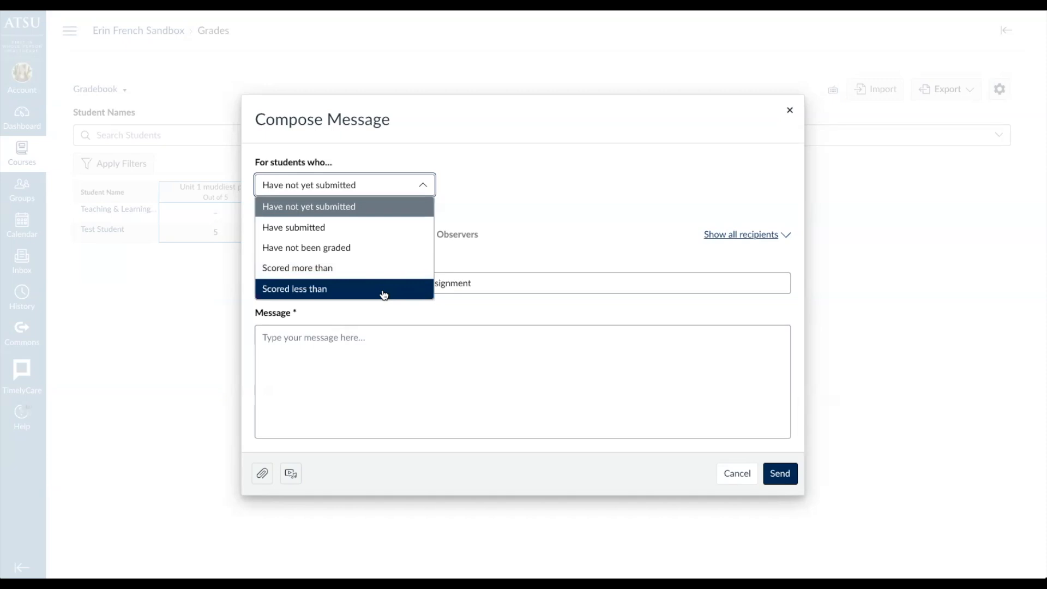
pyautogui.click(447, 185)
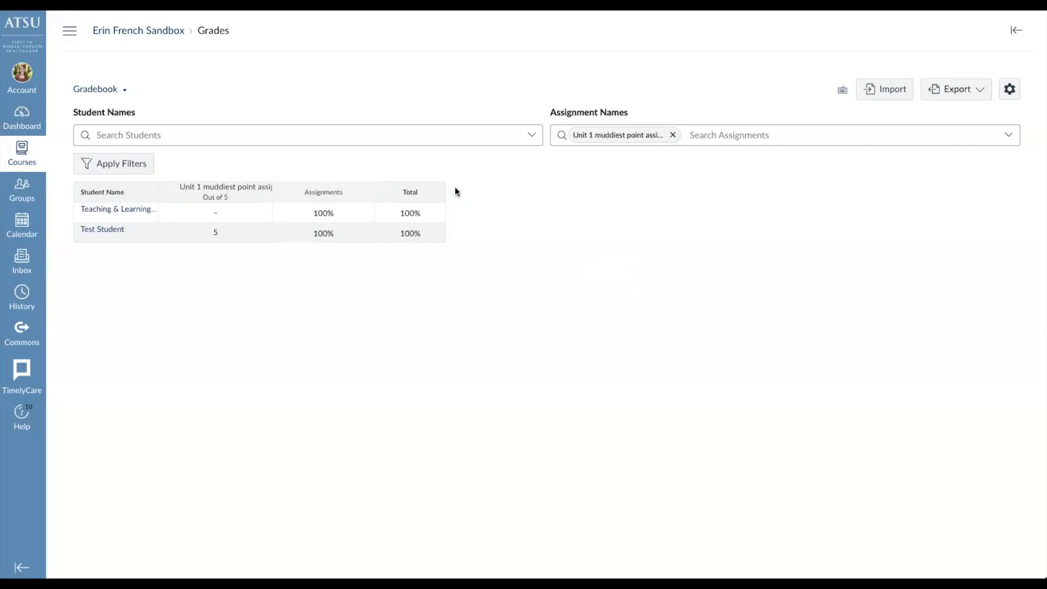
# - Open the gradebook options for the Unit 1 muddiest point assignment
pyautogui.moveTo(257, 196)
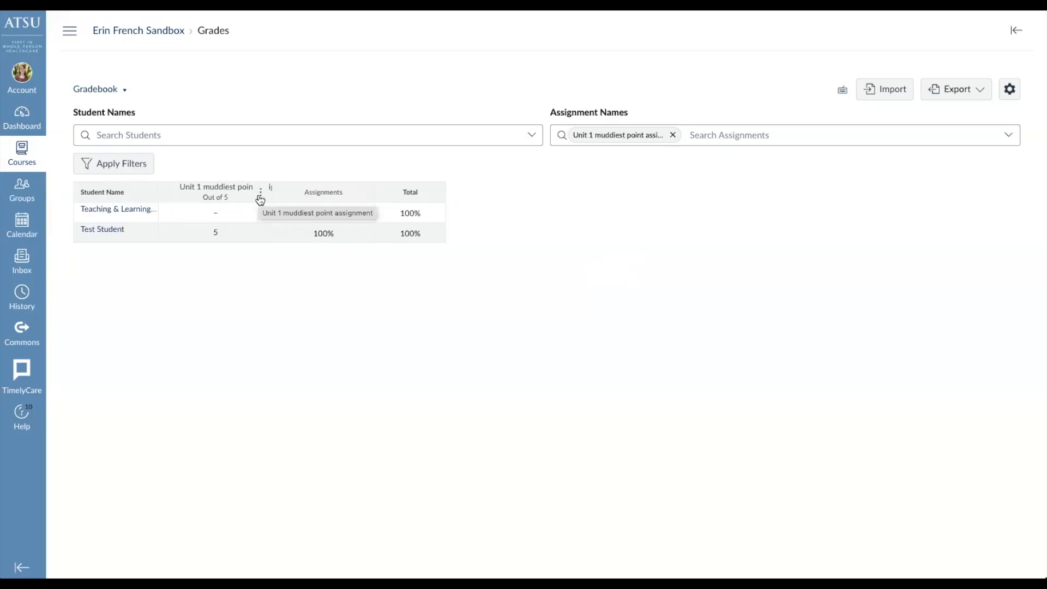
pyautogui.click(260, 194)
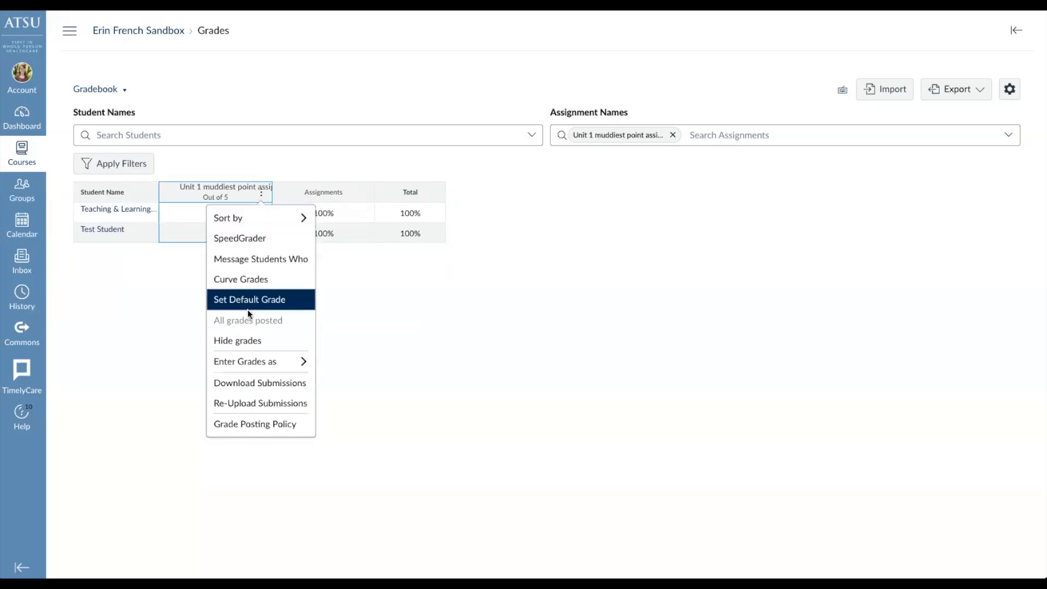